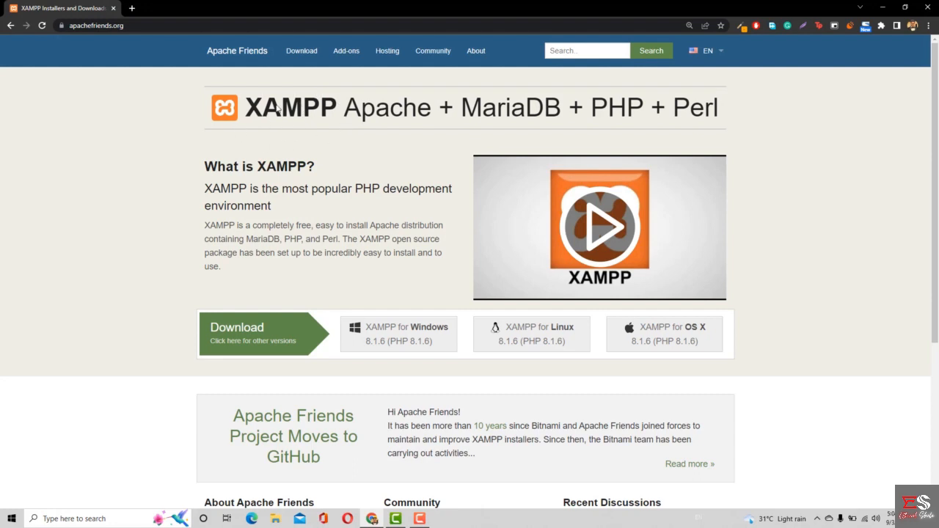
left_click_drag(235, 111, 431, 117)
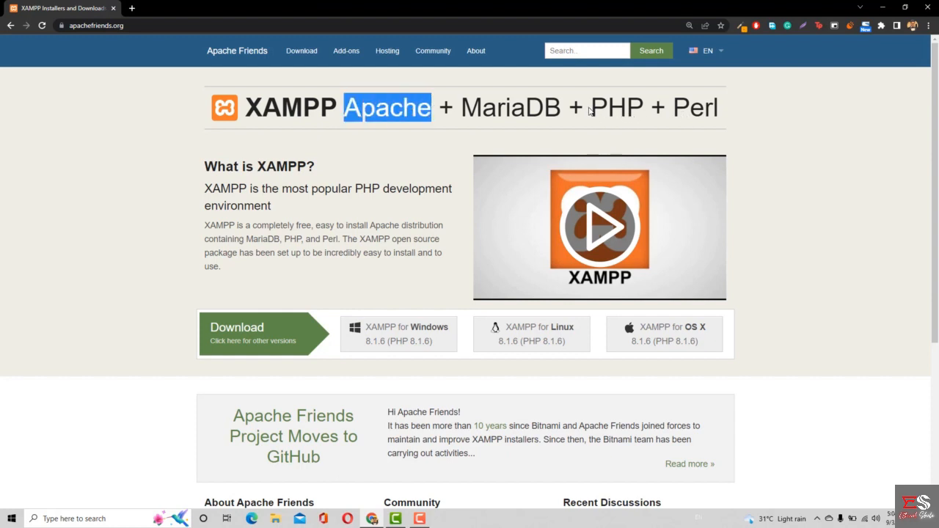
left_click_drag(589, 111, 641, 113)
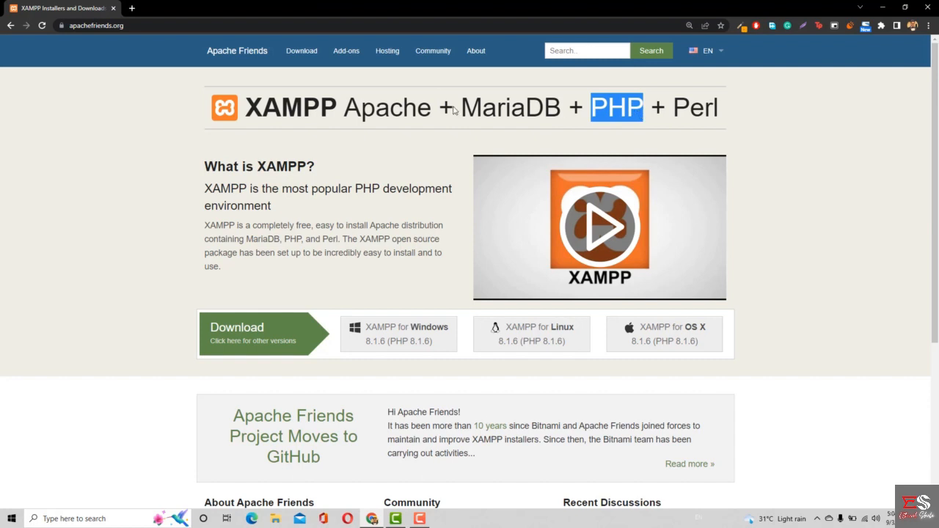
left_click_drag(454, 110, 564, 116)
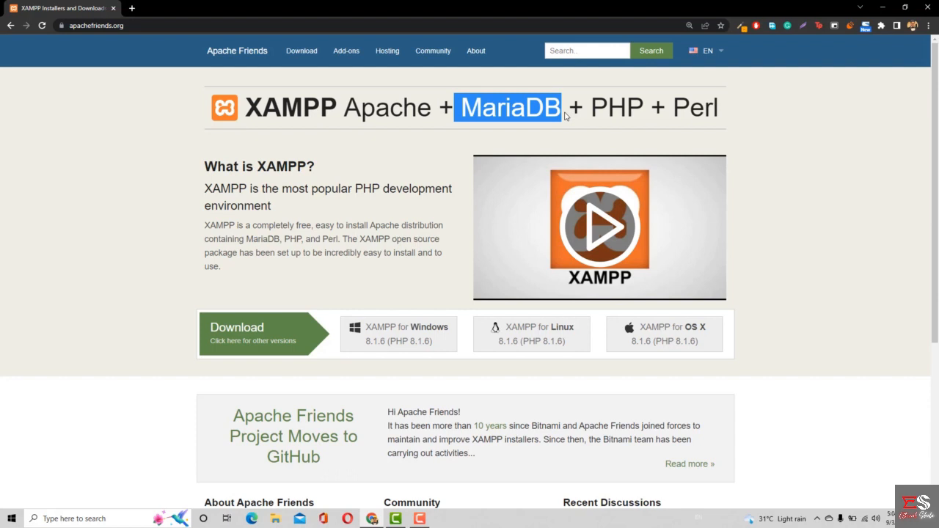
left_click(244, 123)
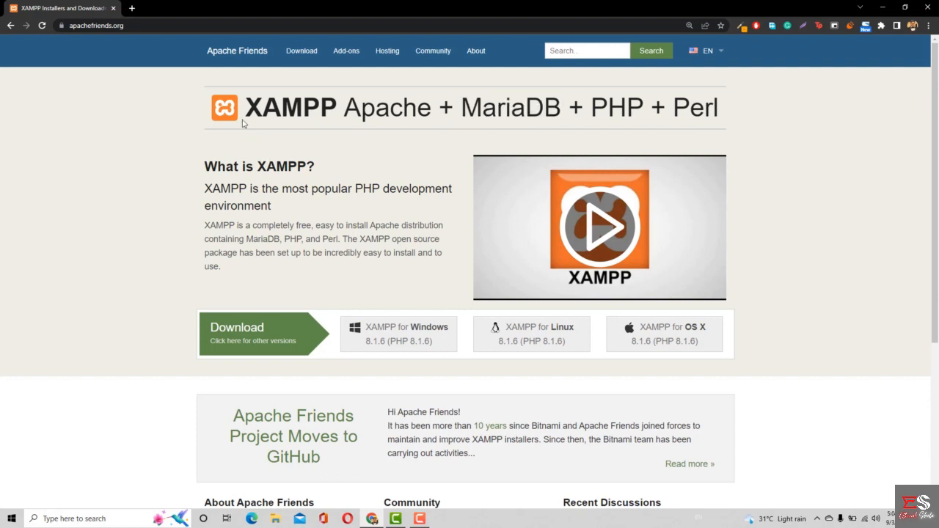
left_click_drag(244, 107, 333, 112)
left_click(328, 144)
- Download XAMPP 8.1.6 for Windows and launch its installer from the xampp folder in Downloads, acknowledging the User Account Control warning
left_click(394, 330)
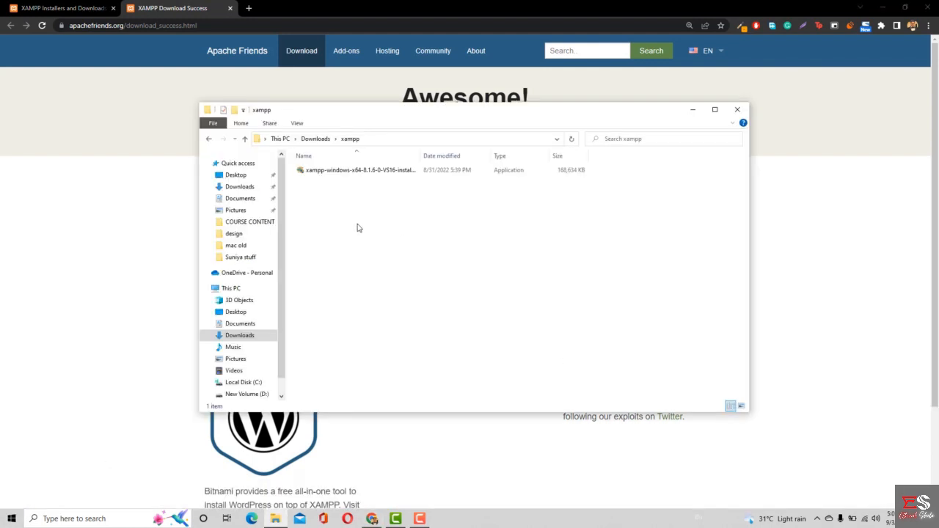
left_click(368, 174)
left_click(373, 176)
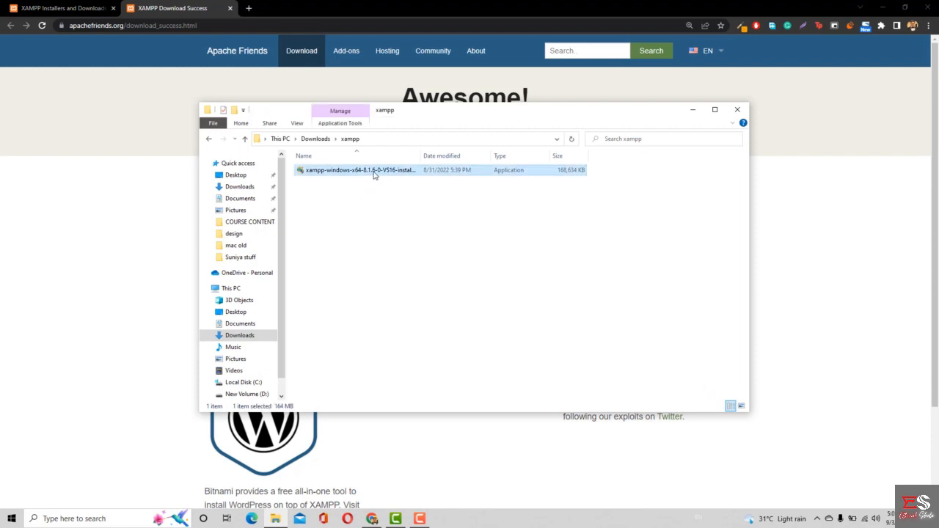
double_click(374, 174)
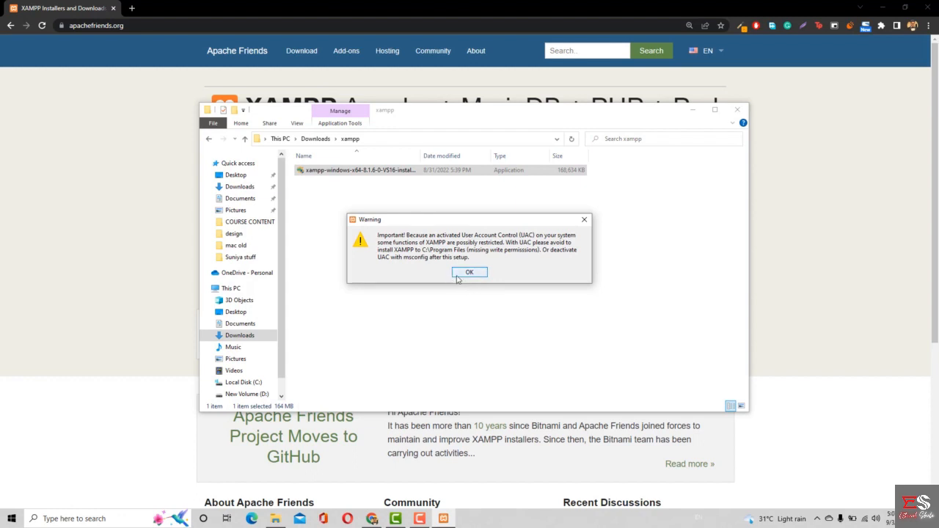
left_click(470, 273)
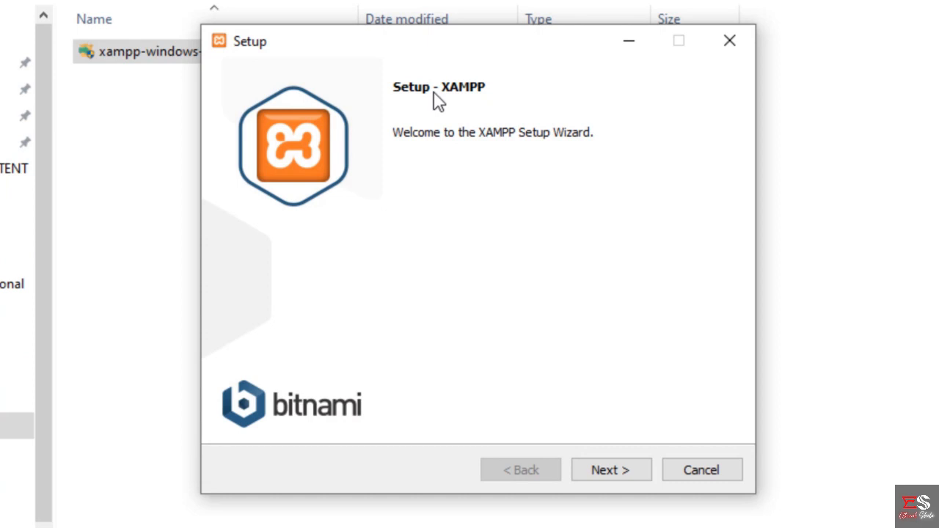
- Install XAMPP with all components into C:\xampp in English, finishing the setup with the option to start the Control Panel enabled
left_click(611, 470)
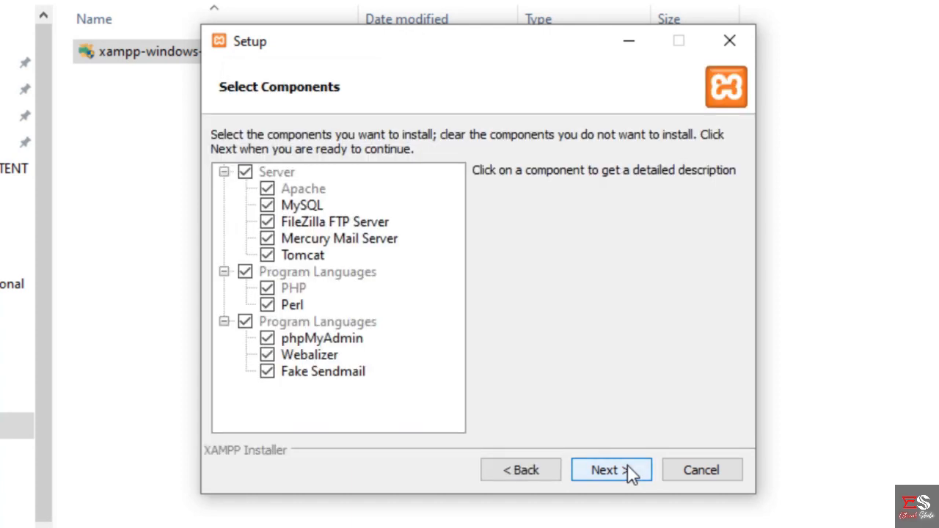
left_click(611, 470)
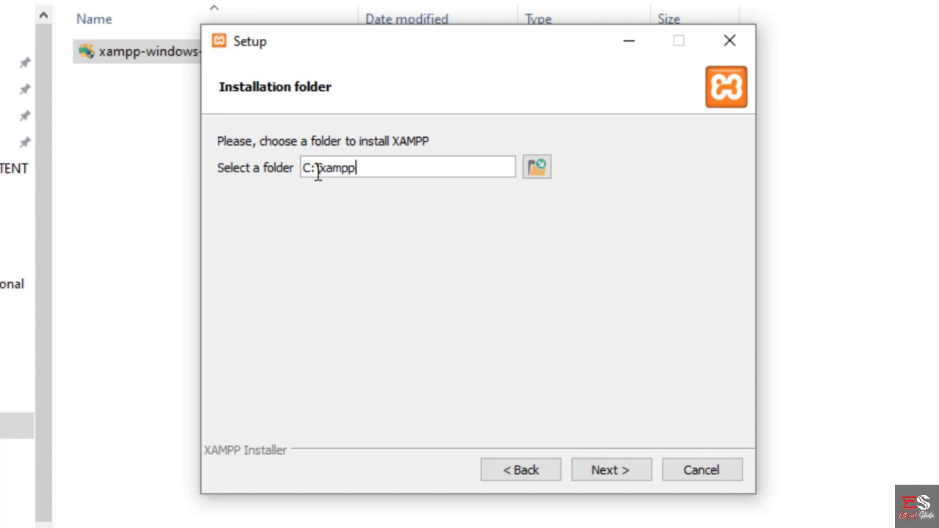
left_click(611, 463)
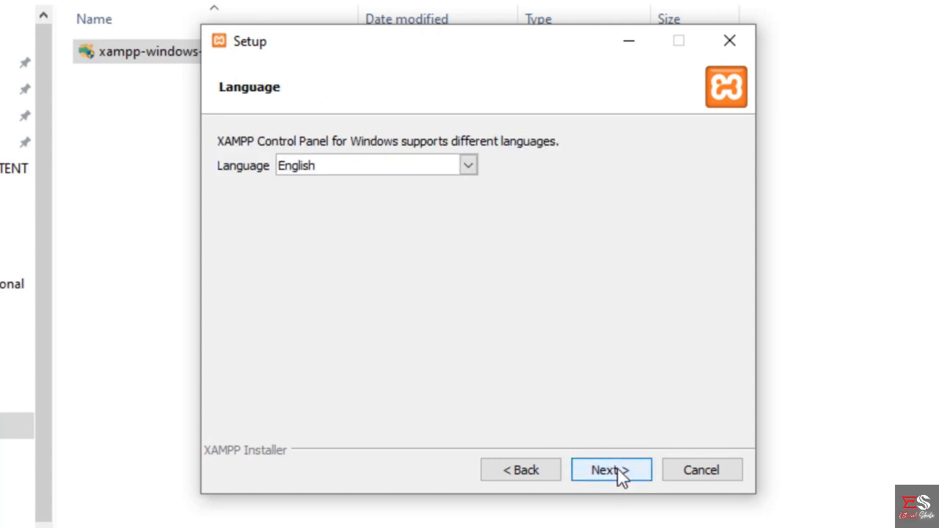
left_click(620, 473)
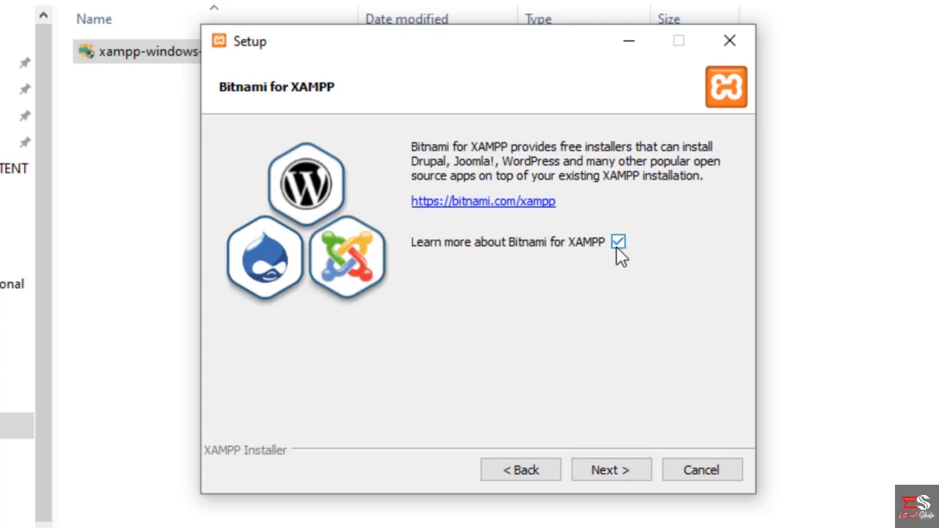
left_click(613, 473)
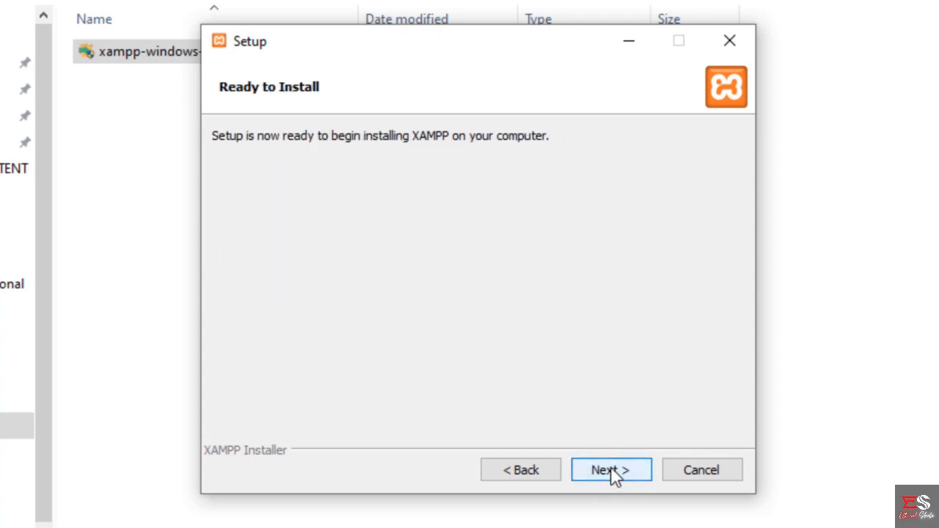
left_click(613, 472)
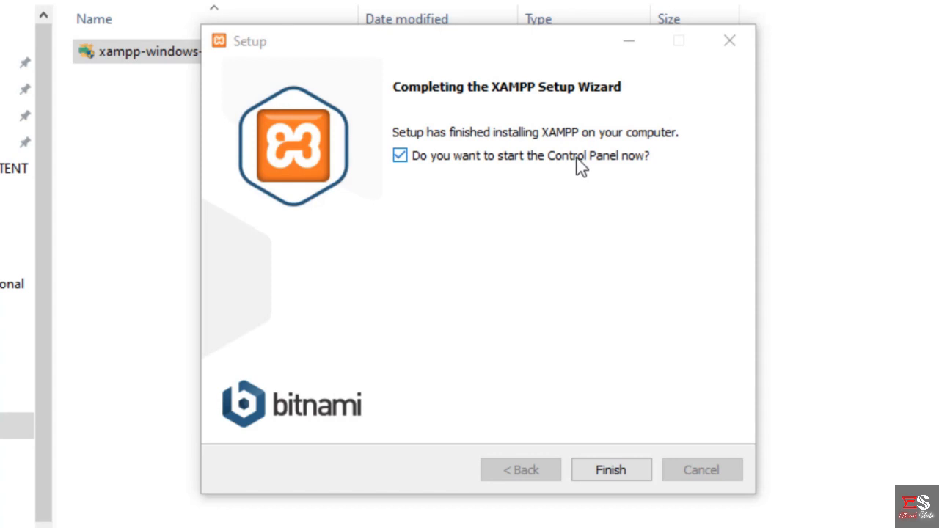
left_click(506, 163)
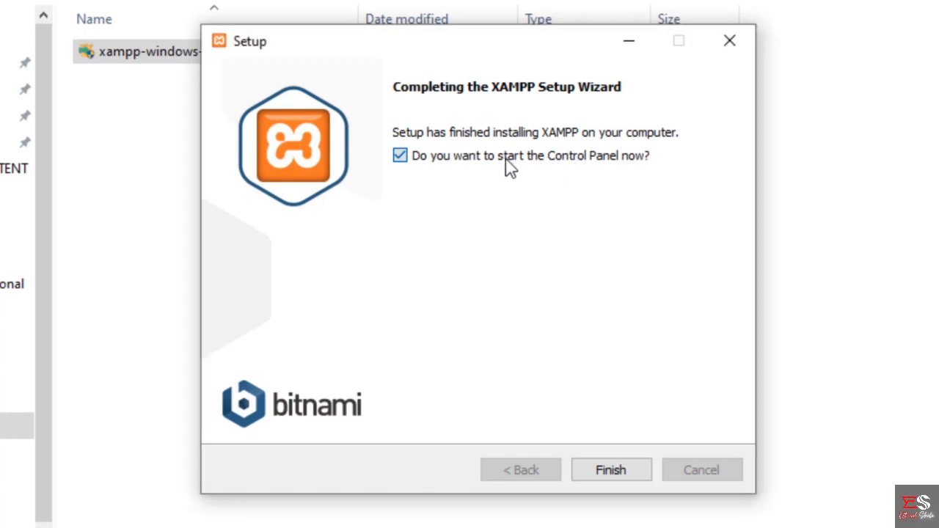
left_click(606, 472)
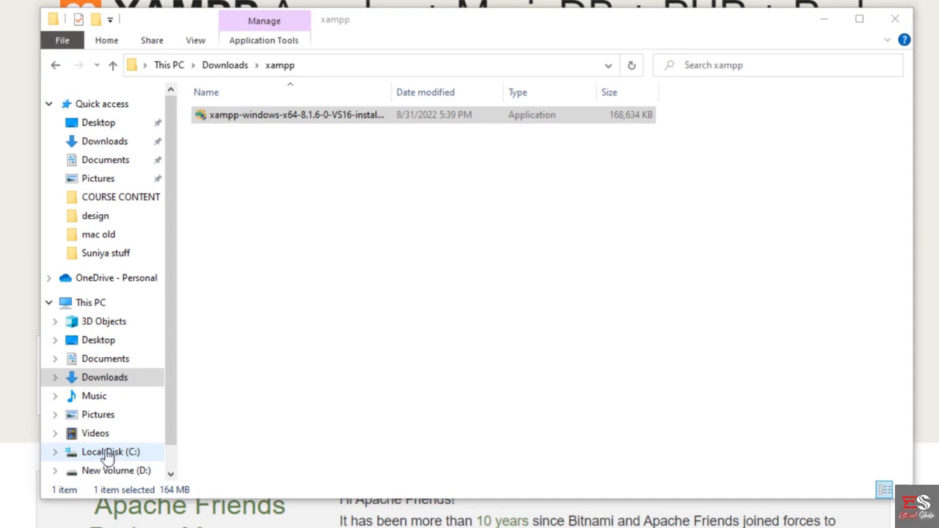
- Open the xampp folder on Local Disk (C:) and run xampp-control.exe to launch the XAMPP Control Panel
left_click(107, 453)
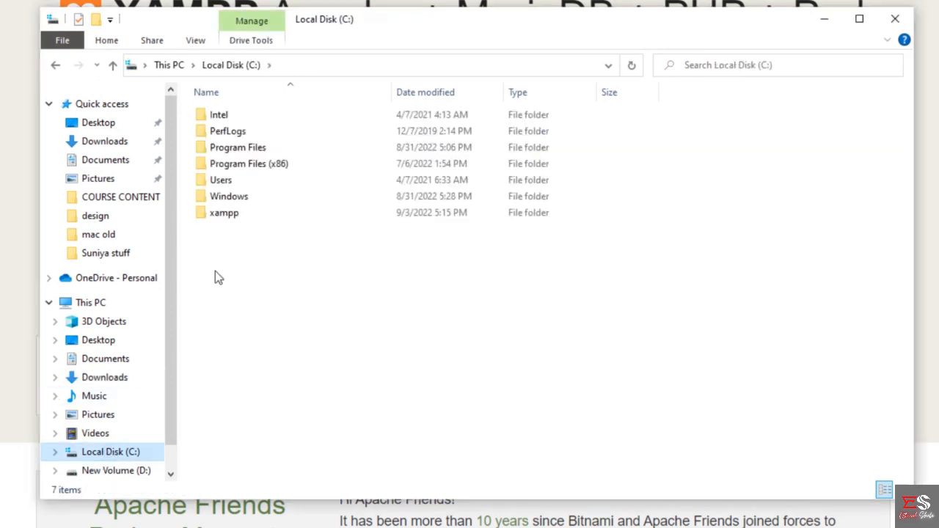
double_click(226, 217)
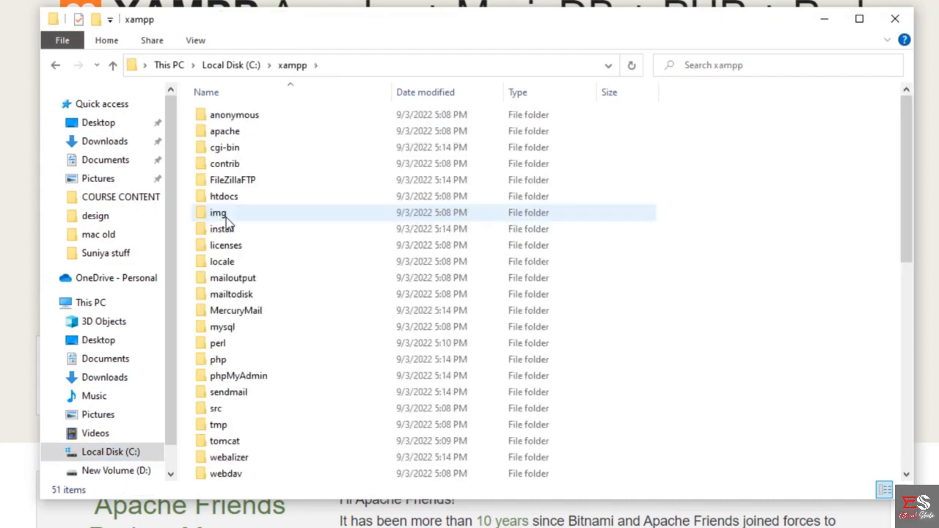
scroll(226, 222, "down", 9)
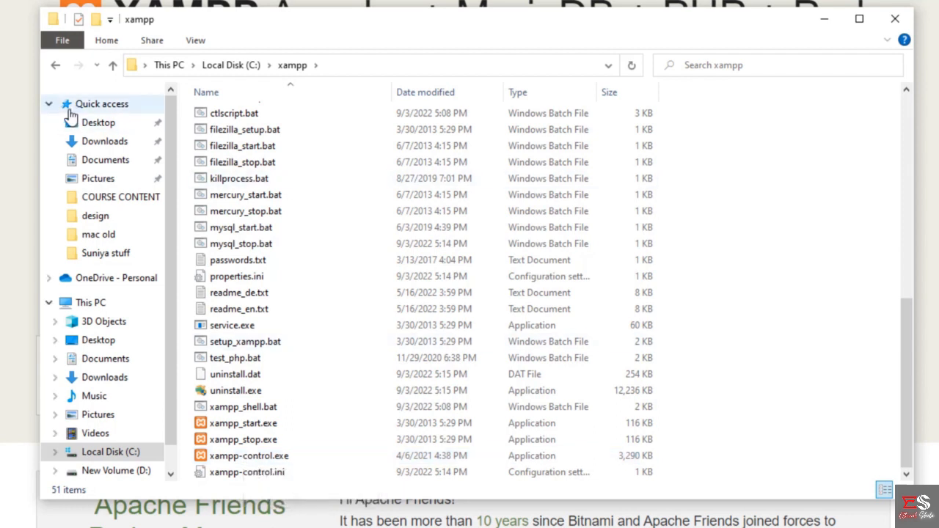
left_click(250, 457)
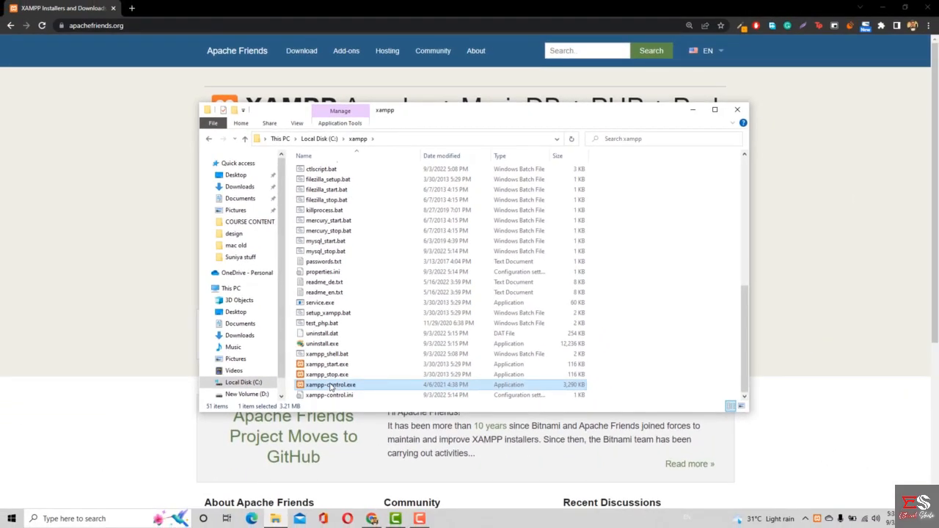
double_click(330, 385)
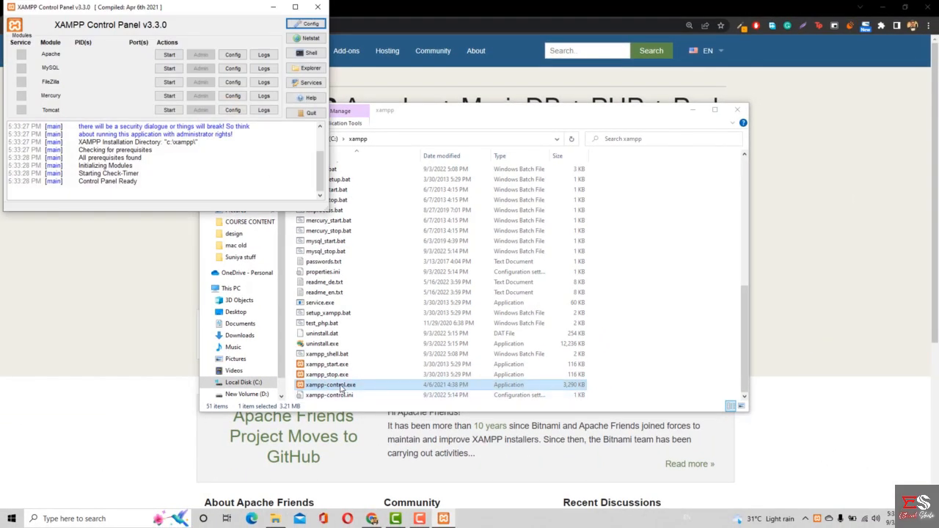
- Search Windows for "xampp" to look up the installed XAMPP entries, and close the search
left_click(12, 518)
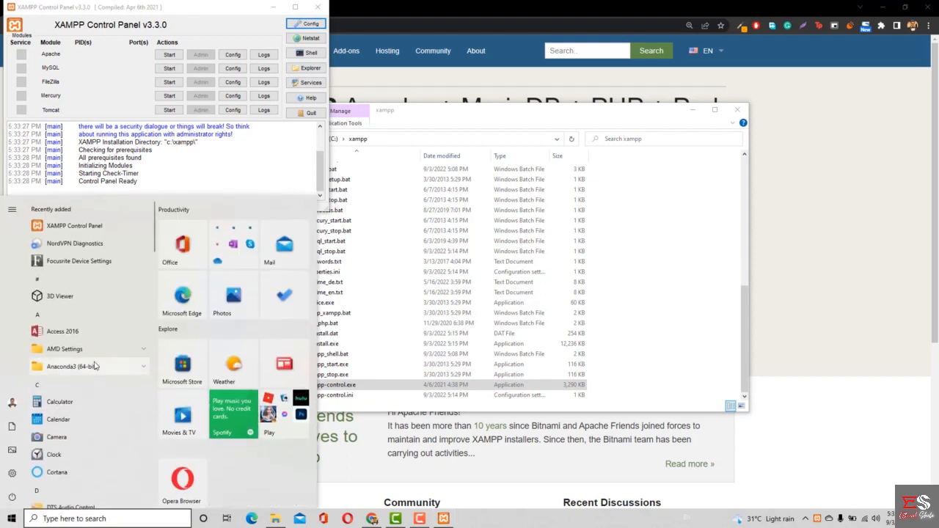
type("xampp")
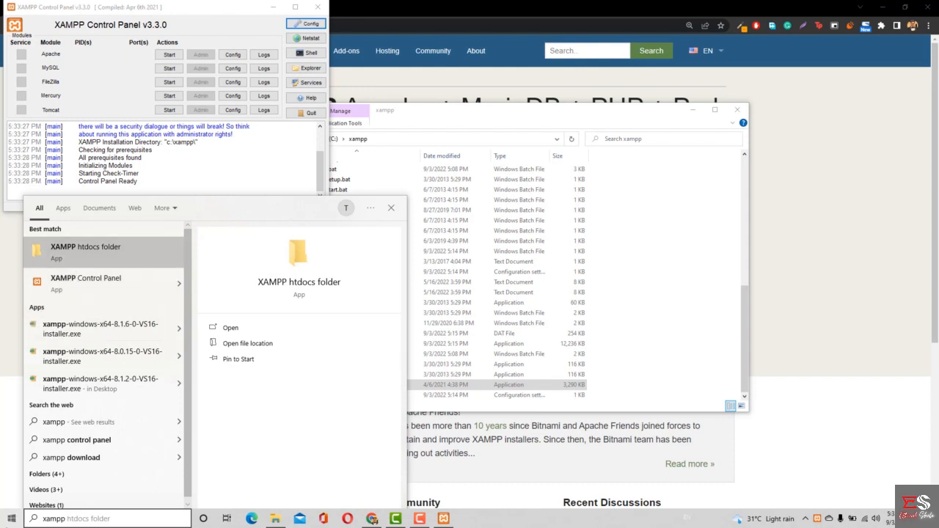
left_click(12, 518)
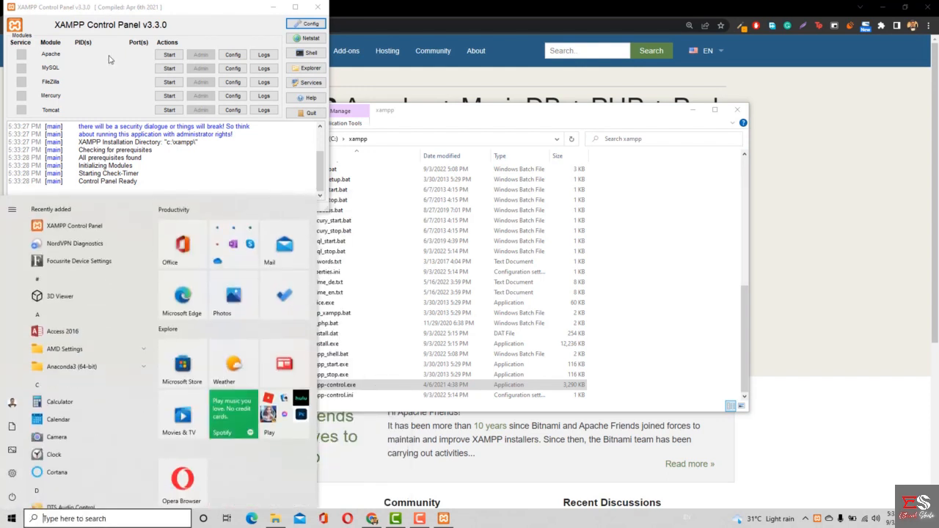
left_click(263, 144)
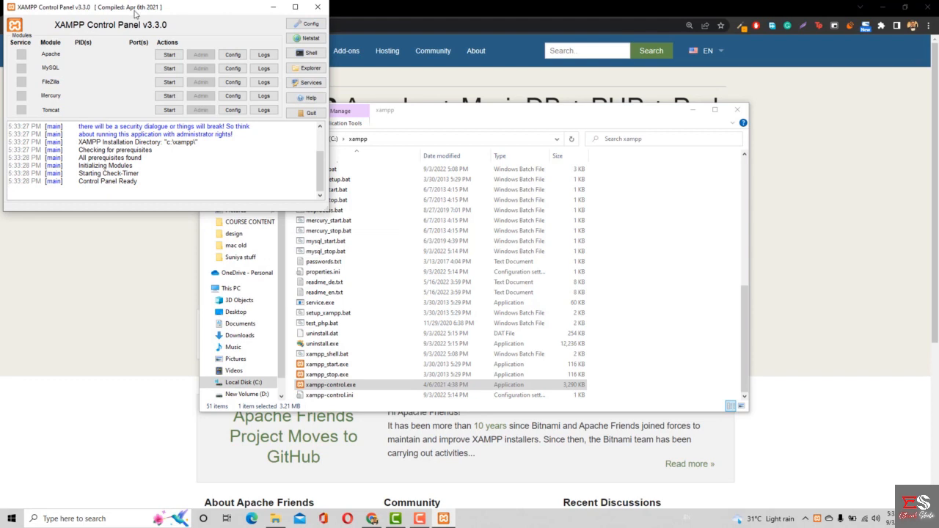
- Move the XAMPP Control Panel window to the middle of the screen and start the Apache and MySQL modules
left_click_drag(133, 12, 420, 193)
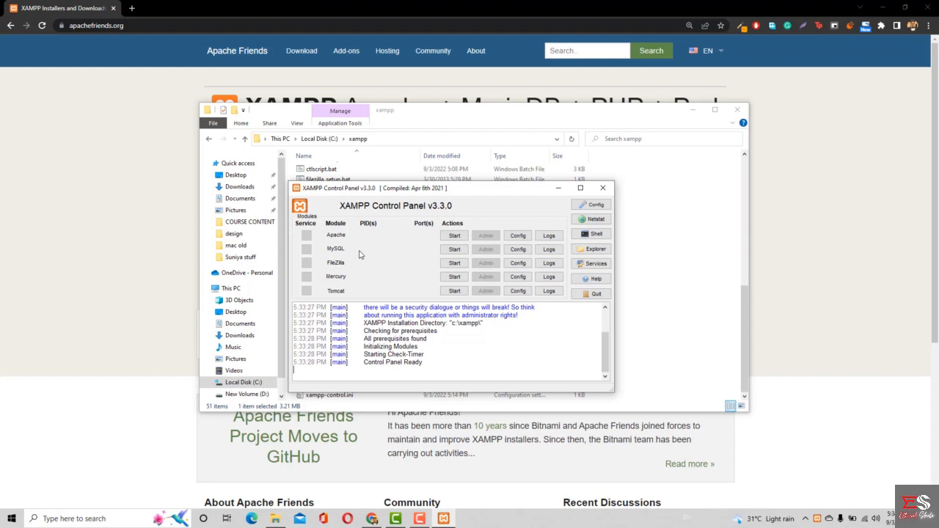
left_click(450, 236)
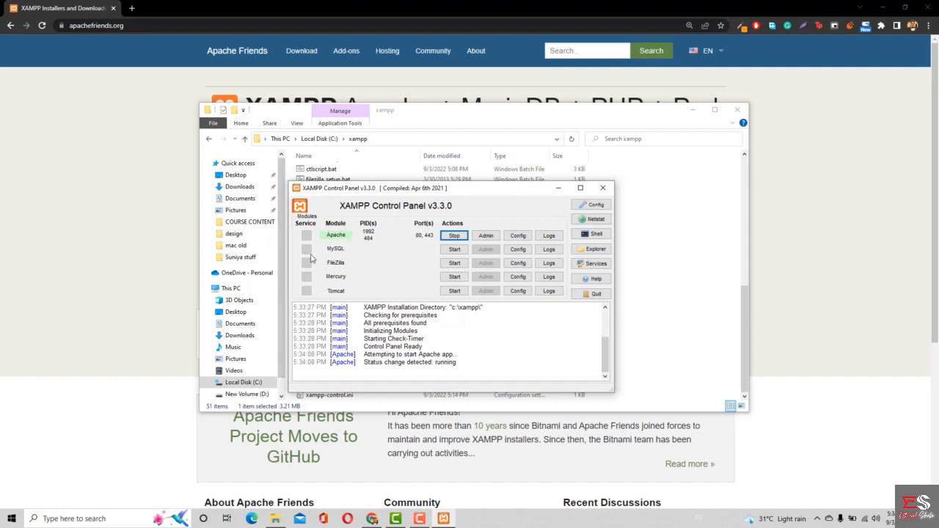
left_click(458, 250)
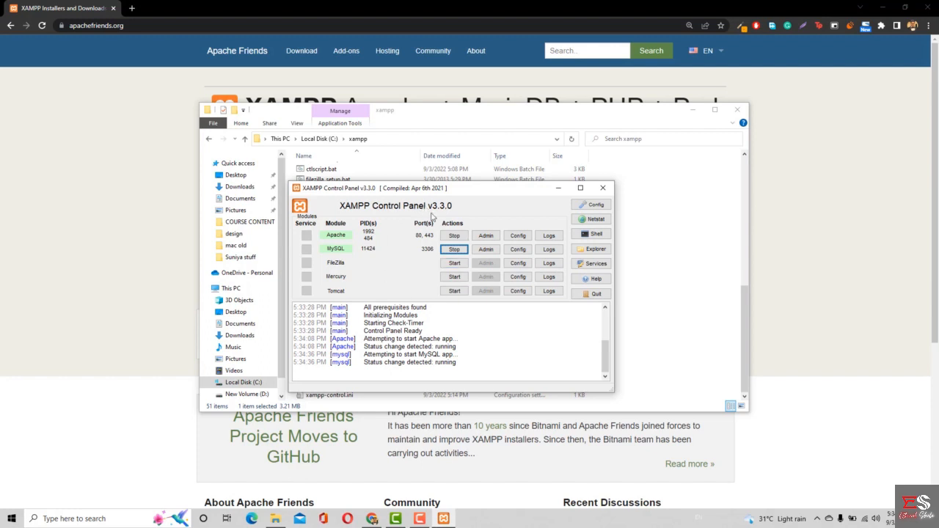
- Load localhost in a new browser tab and close the XAMPP download page
left_click(132, 8)
left_click(132, 8)
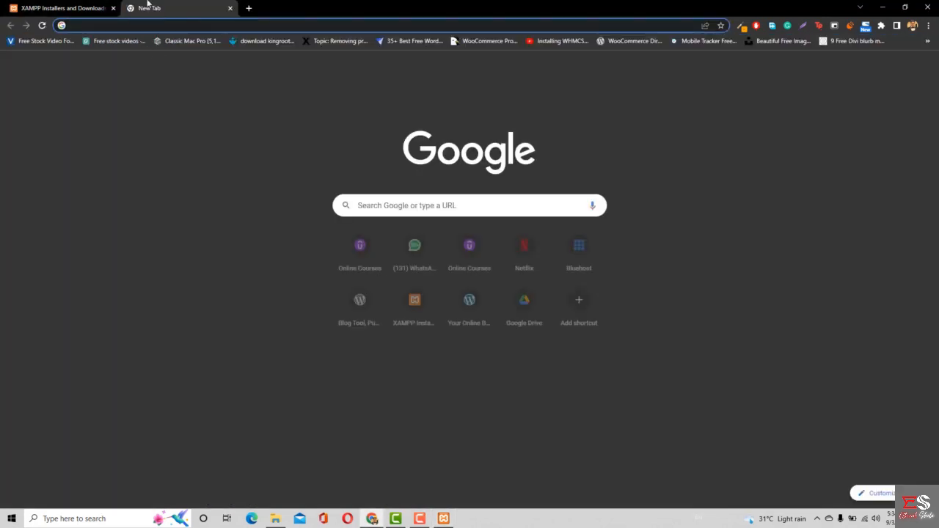
middle_click(79, 11)
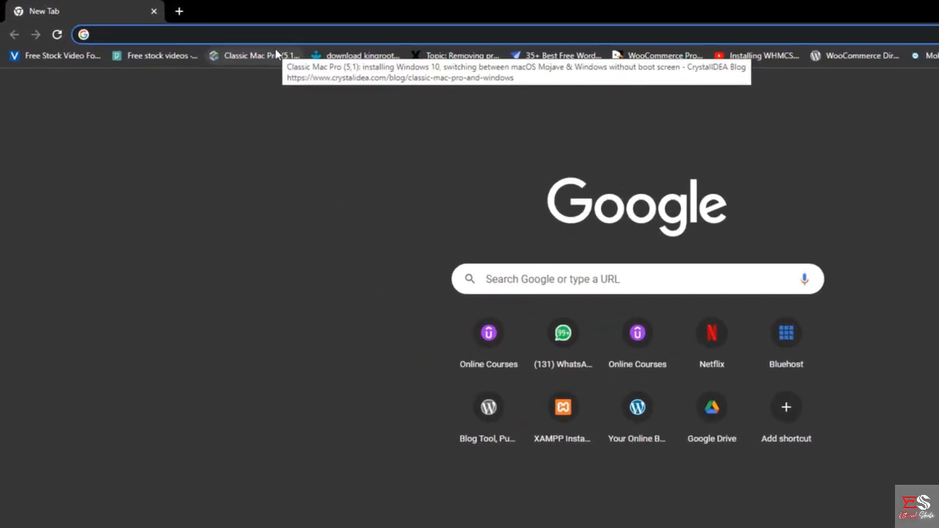
type("loca")
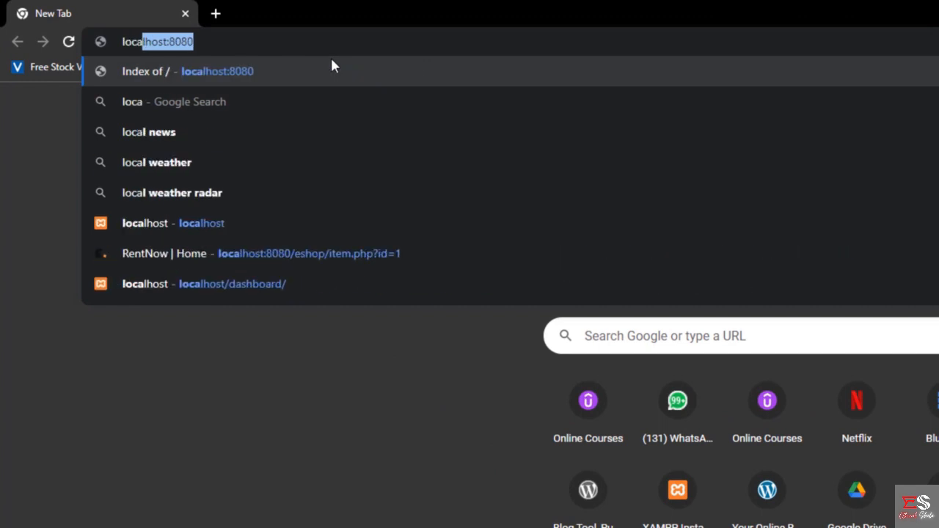
type("lhost")
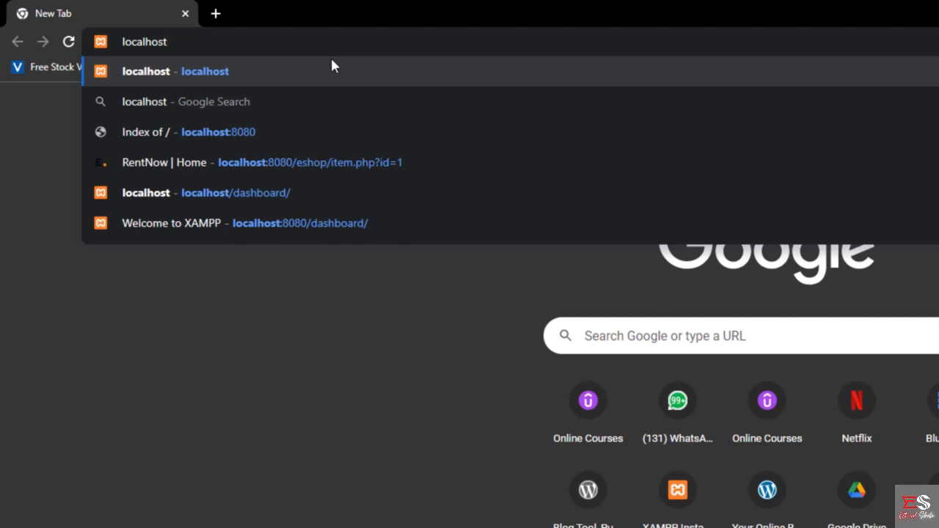
key("Return")
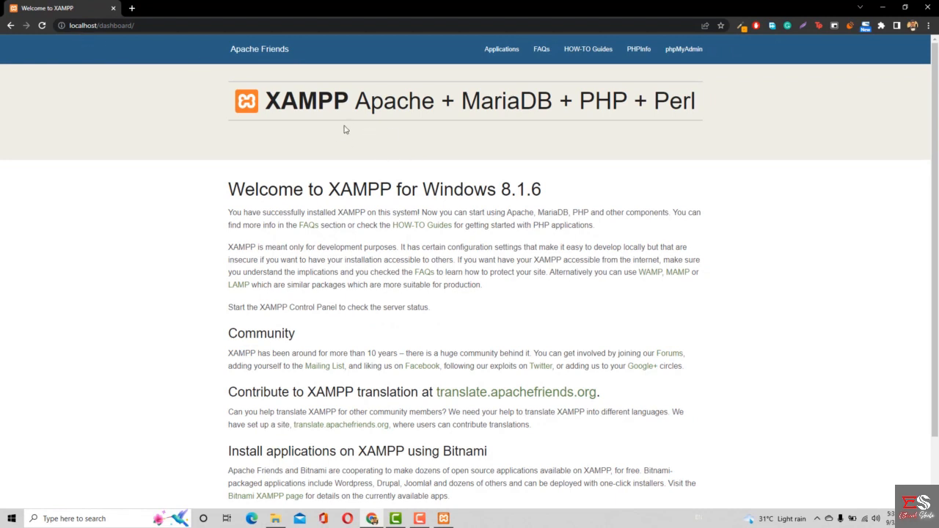
left_click_drag(355, 108, 456, 111)
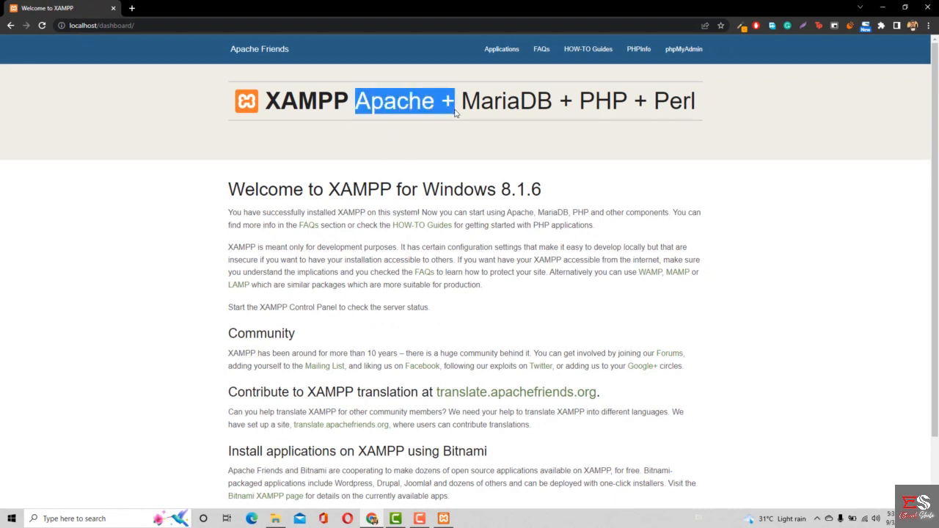
left_click(501, 152)
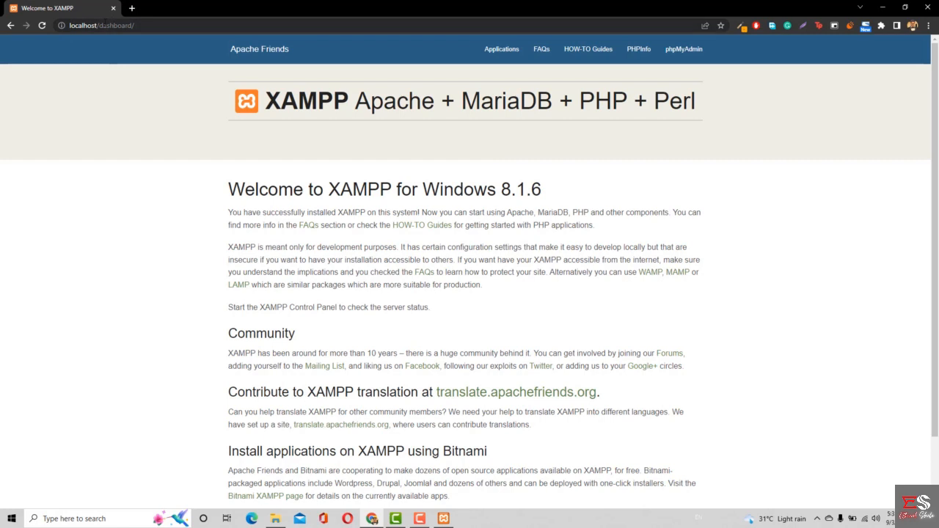
- Shorten the address to localhost without loading it, load google.com in a new tab for comparison, and close that tab
left_click_drag(97, 25, 134, 25)
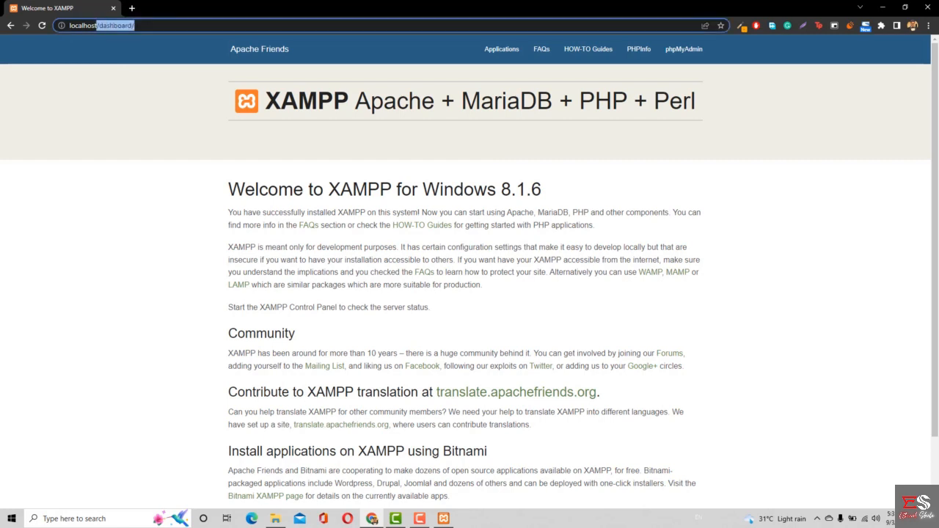
key("BackSpace")
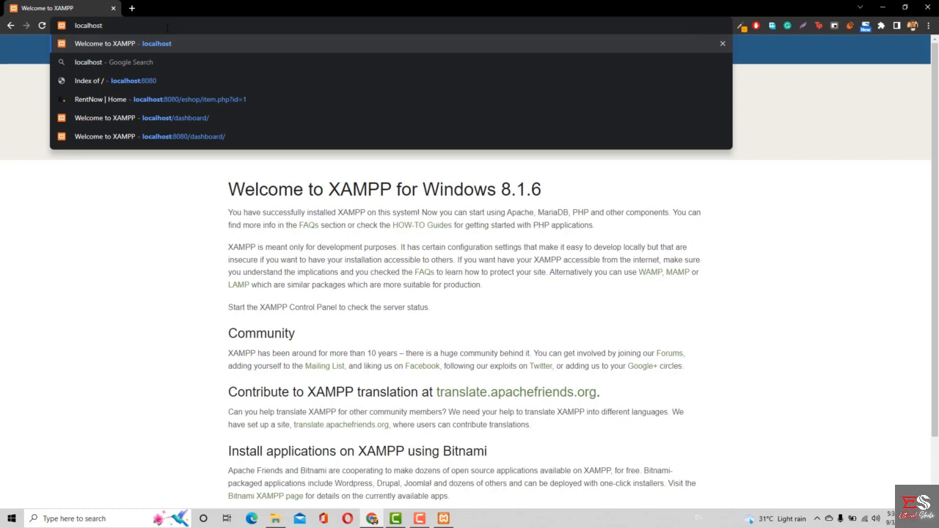
left_click(130, 9)
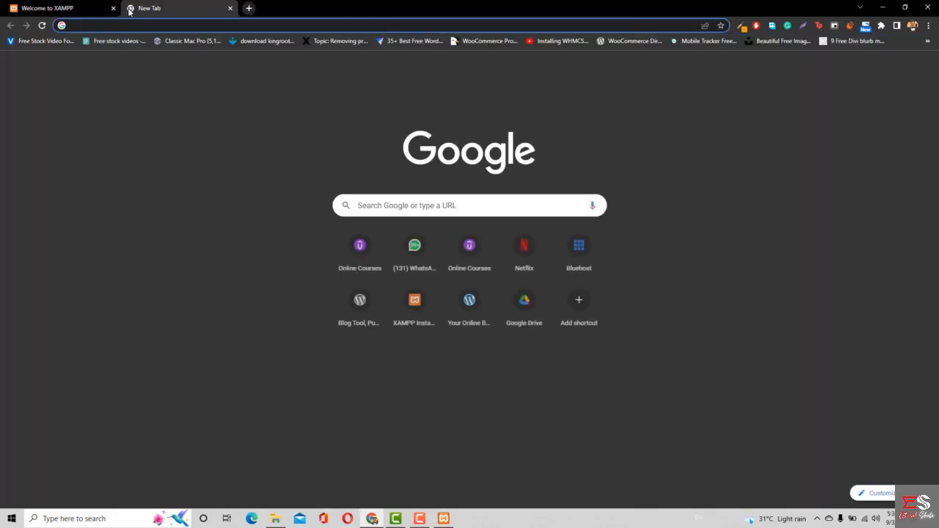
type("google.com")
key("Return")
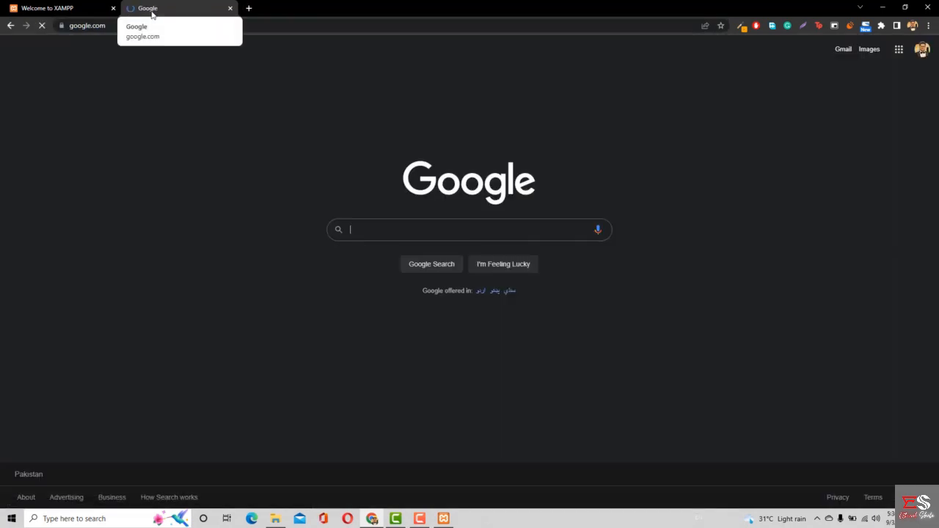
middle_click(151, 11)
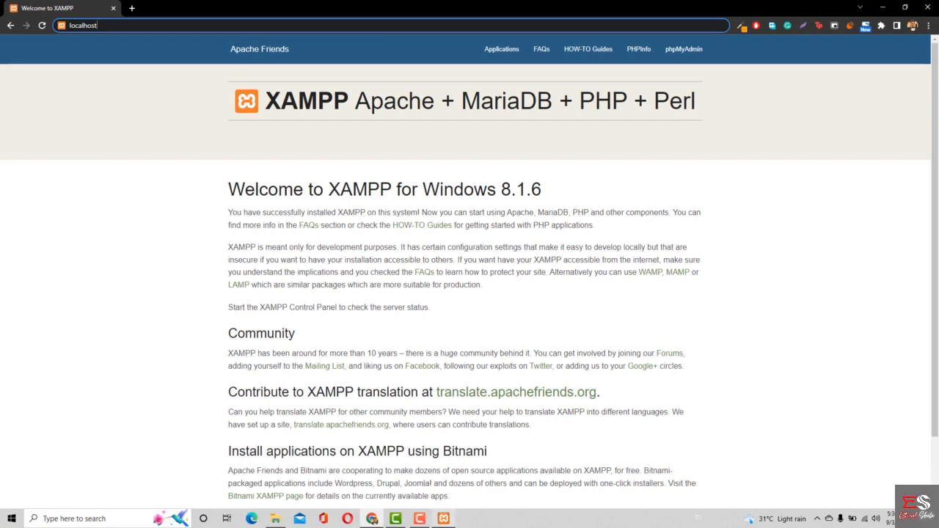
- Check the running modules in the XAMPP Control Panel and load localhost again in the browser
left_click(443, 518)
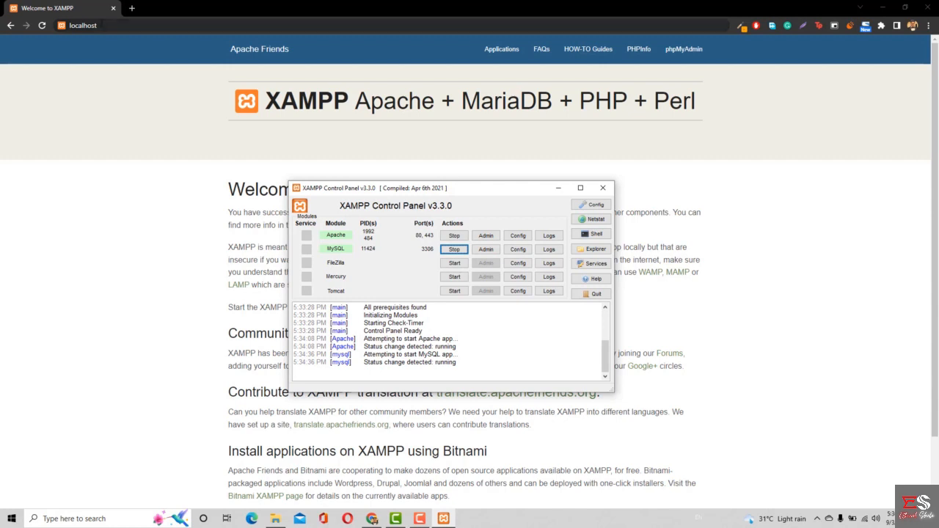
left_click(103, 25)
type("localhost")
key("Return")
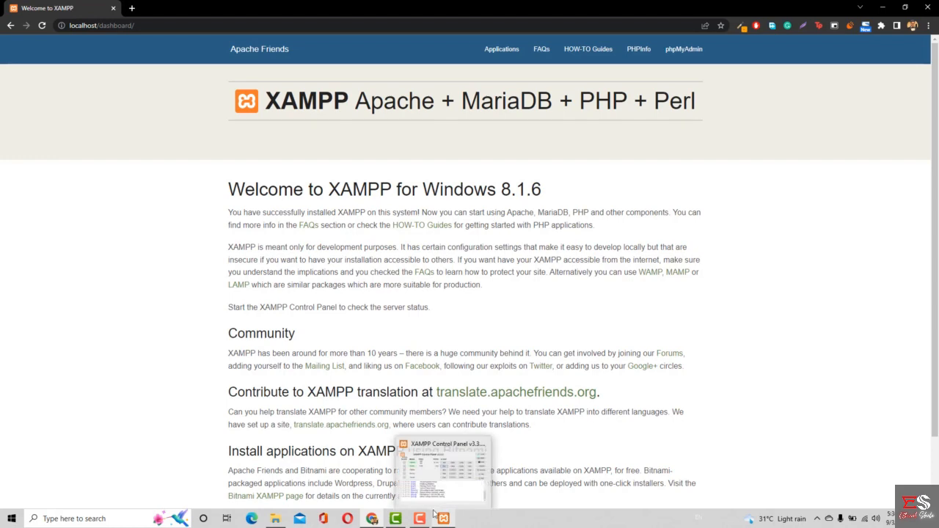
- Switch to File Explorer and open the htdocs folder inside xampp on Local Disk (C:)
left_click(269, 521)
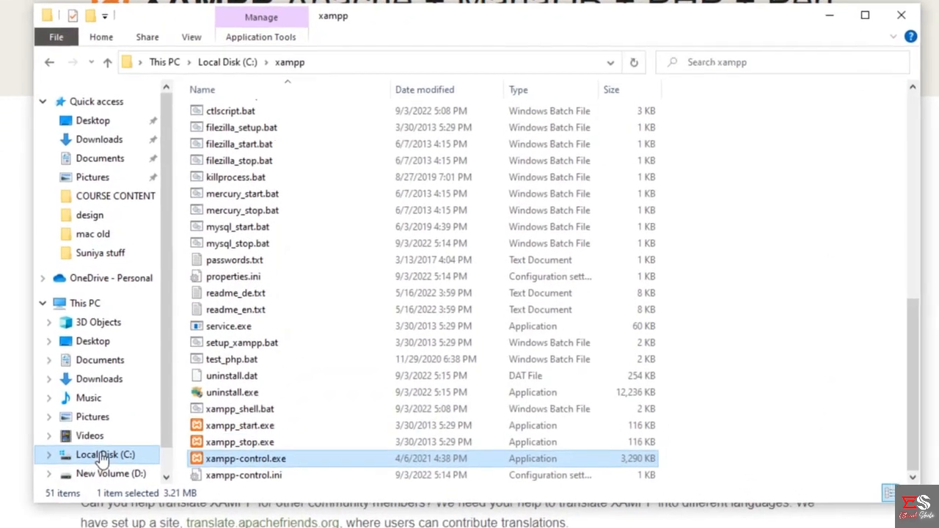
left_click(103, 455)
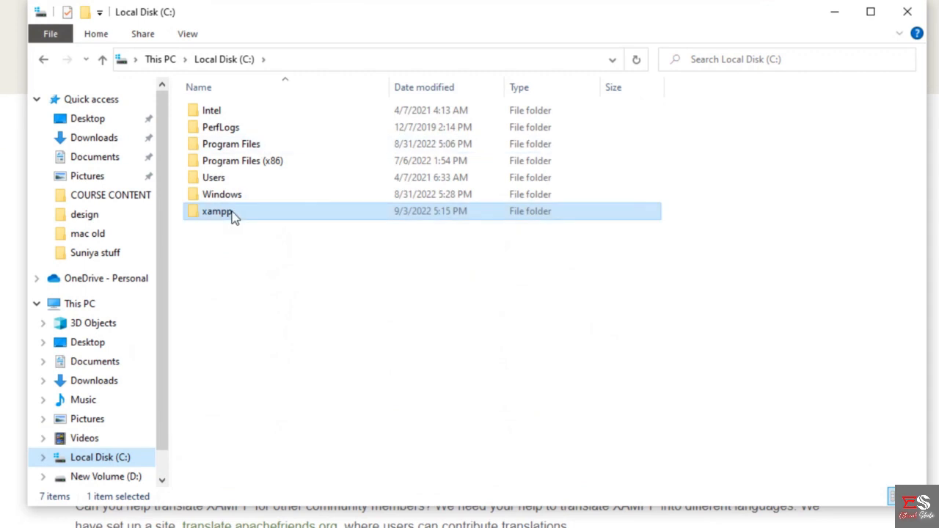
double_click(218, 212)
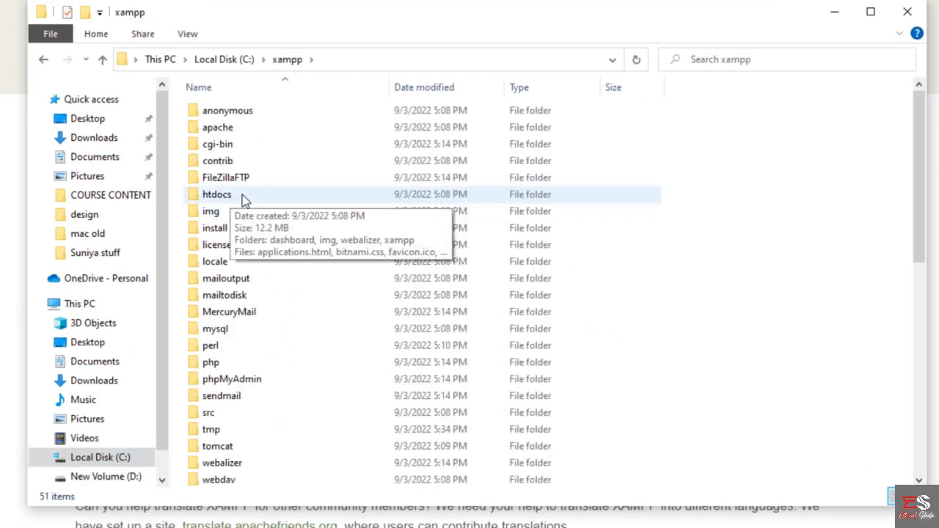
double_click(242, 195)
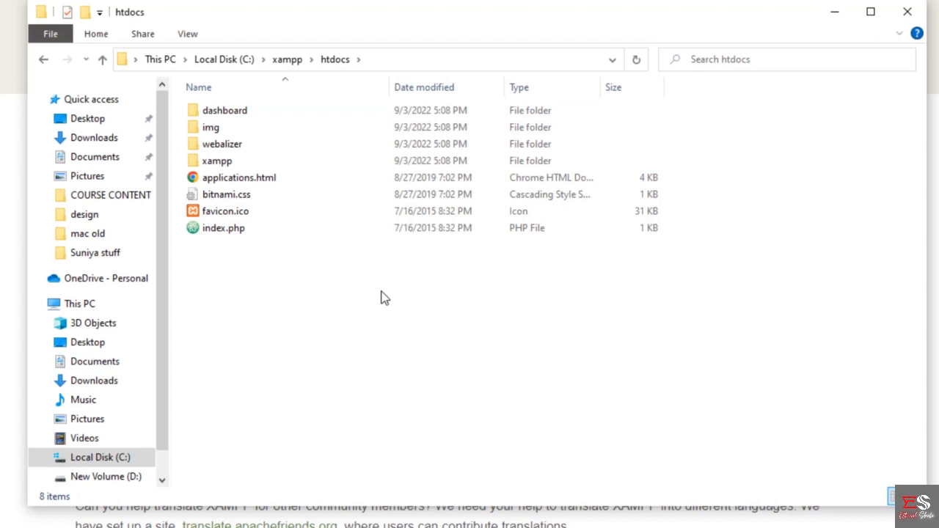
- Permanently delete all files and folders in the htdocs folder
key("ctrl+a")
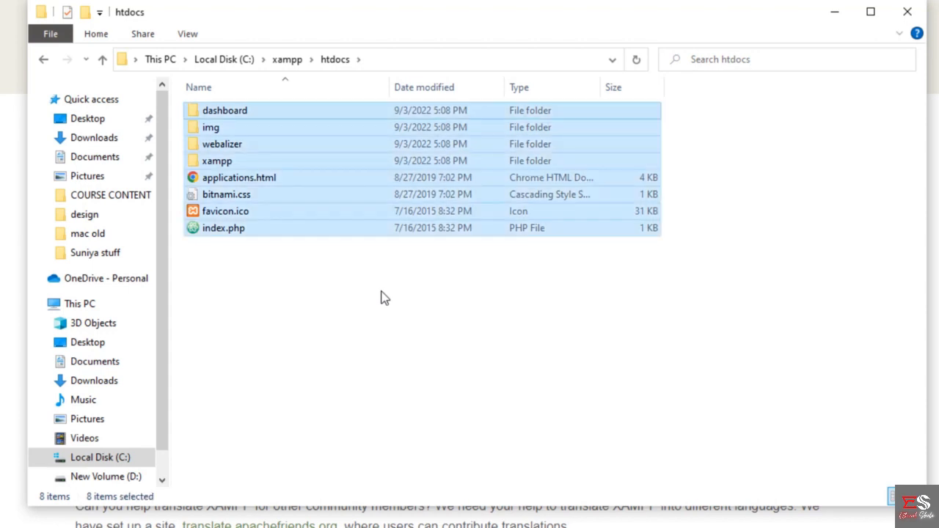
key("shift+Delete")
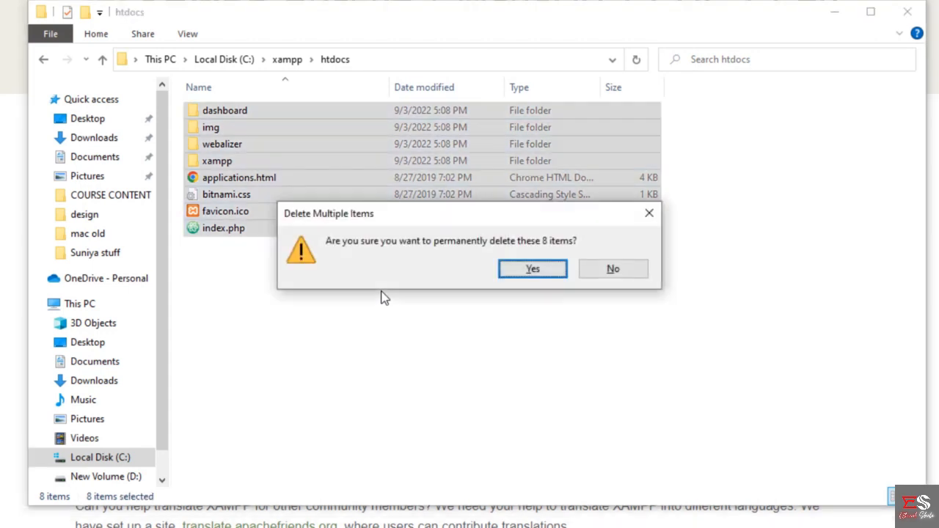
key("Return")
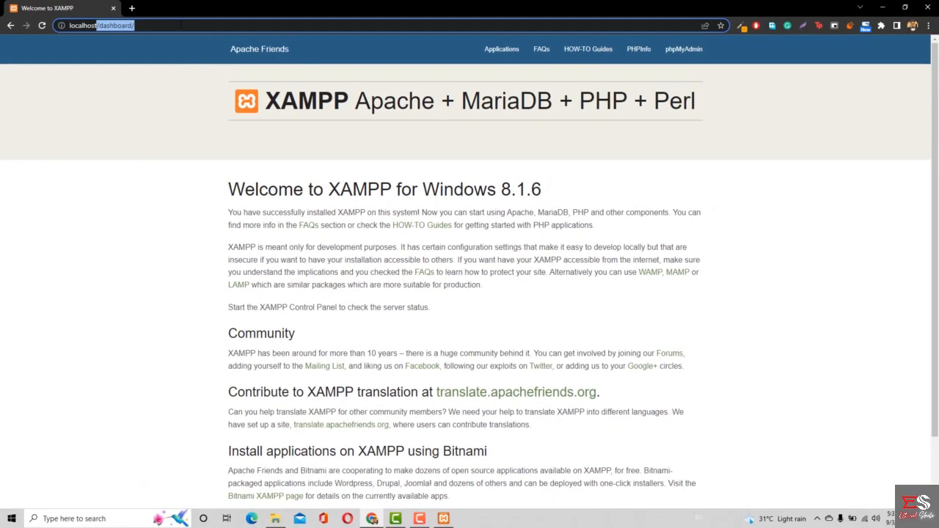
- Load localhost without the dashboard path in the browser and compare it with the htdocs folder in File Explorer
key("BackSpace")
key("Return")
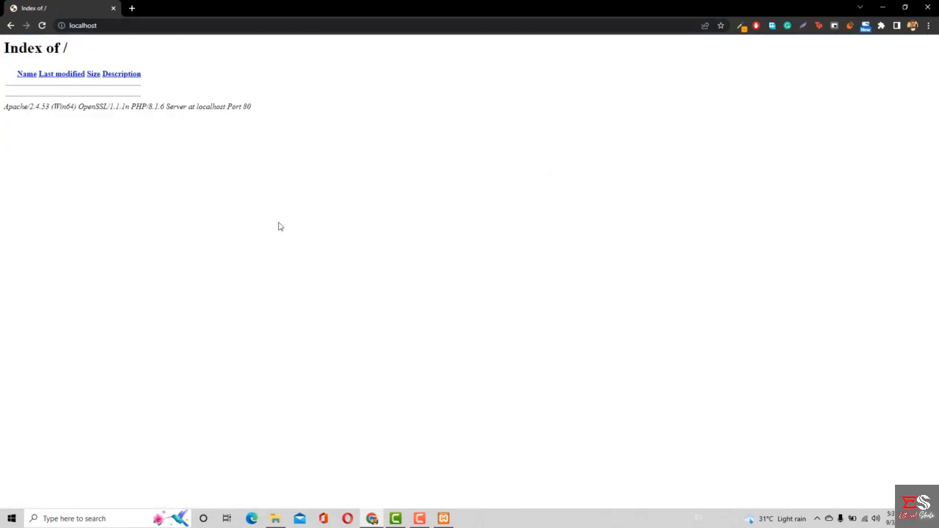
left_click(276, 518)
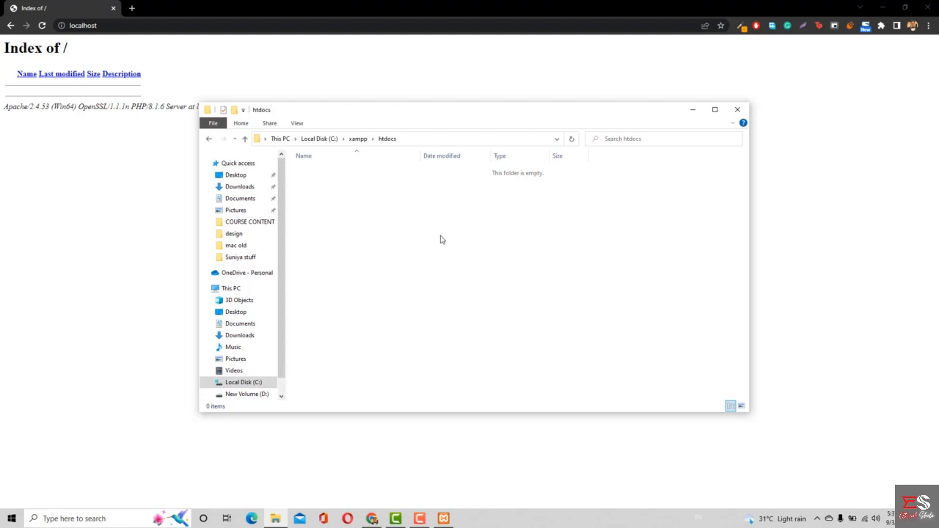
- View the Sublime Text website, sublimetext.com, in a new browser tab and close that tab
left_click(129, 8)
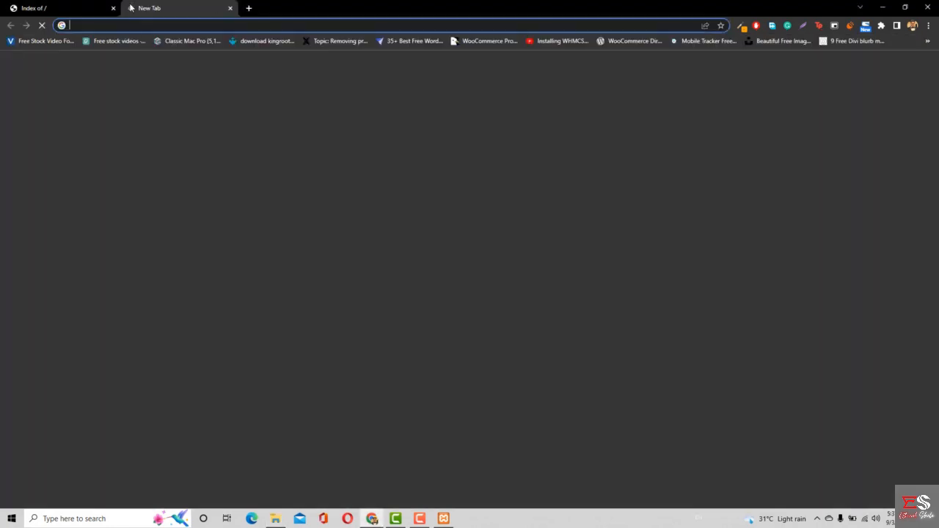
type("sub")
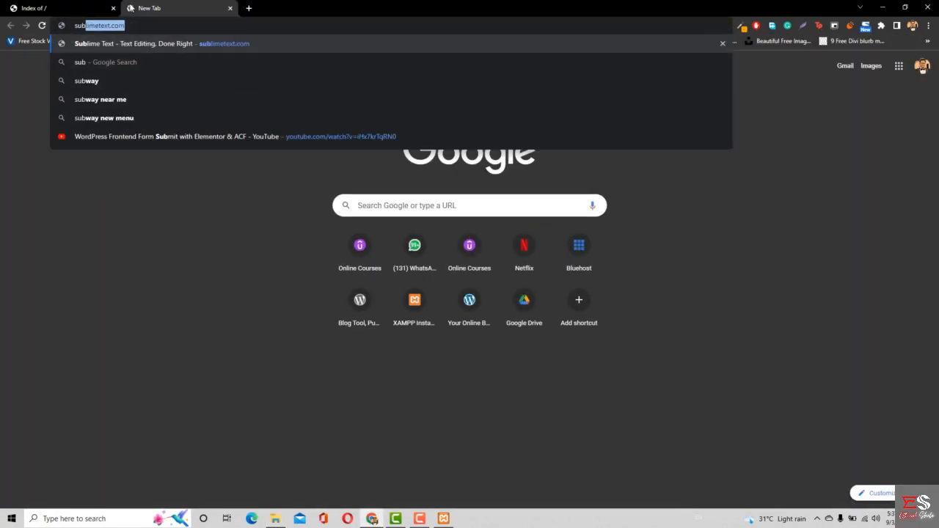
key("Return")
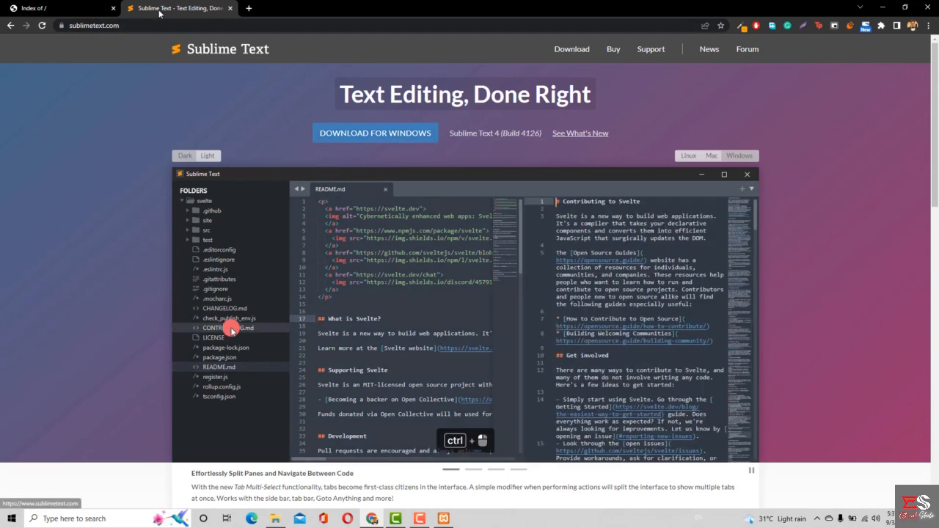
left_click(230, 8)
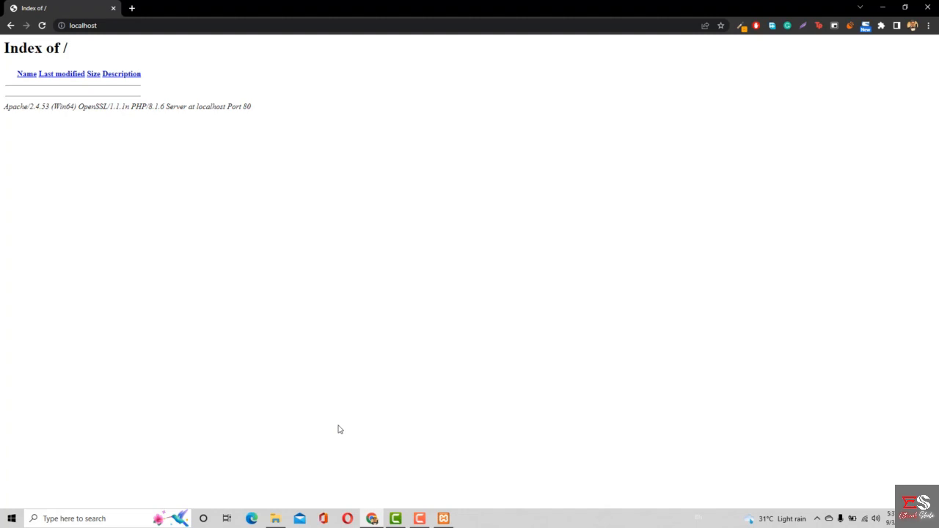
- Find and launch Sublime Text from Windows search, decline the update, and move its window toward the middle of the screen
left_click(91, 519)
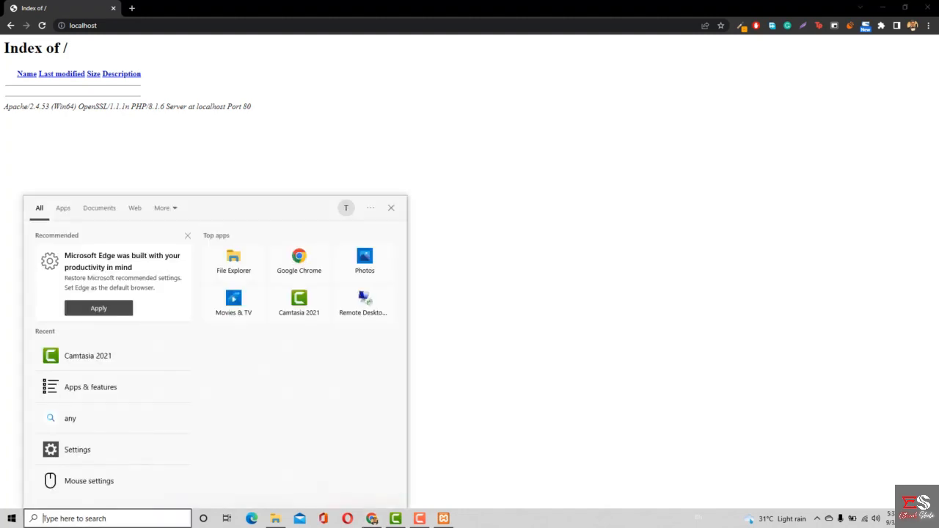
type("sub")
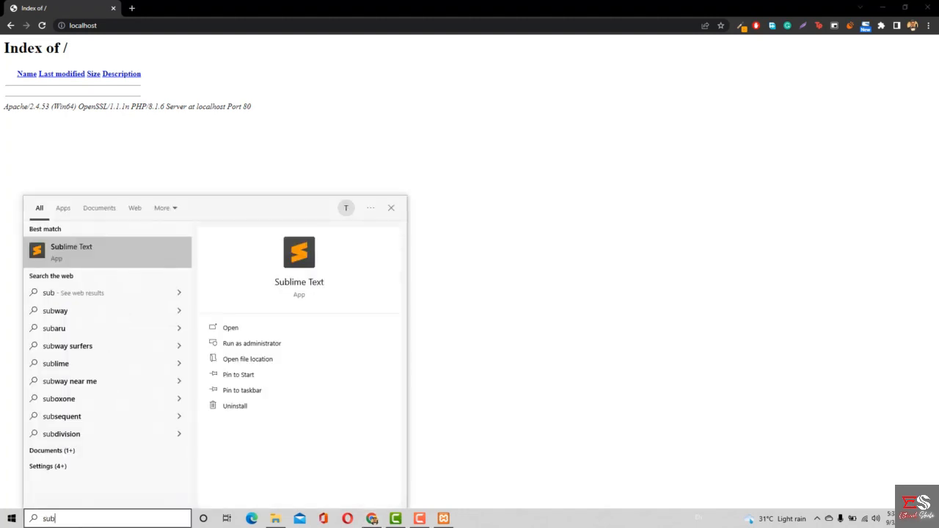
key("Return")
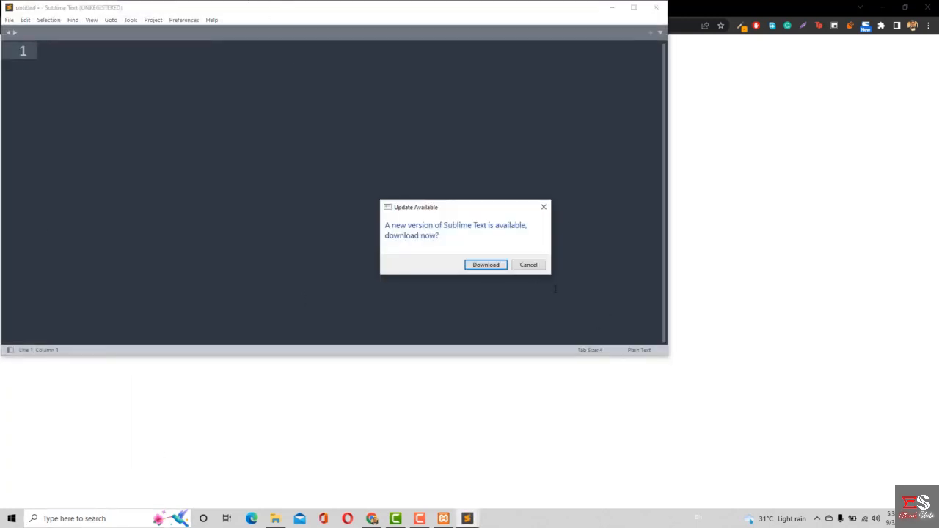
left_click(531, 266)
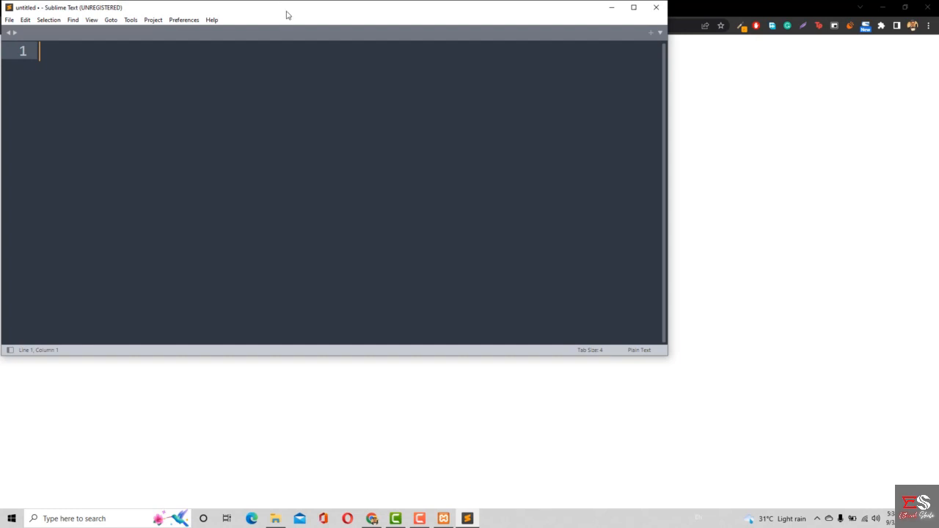
left_click_drag(287, 13, 374, 85)
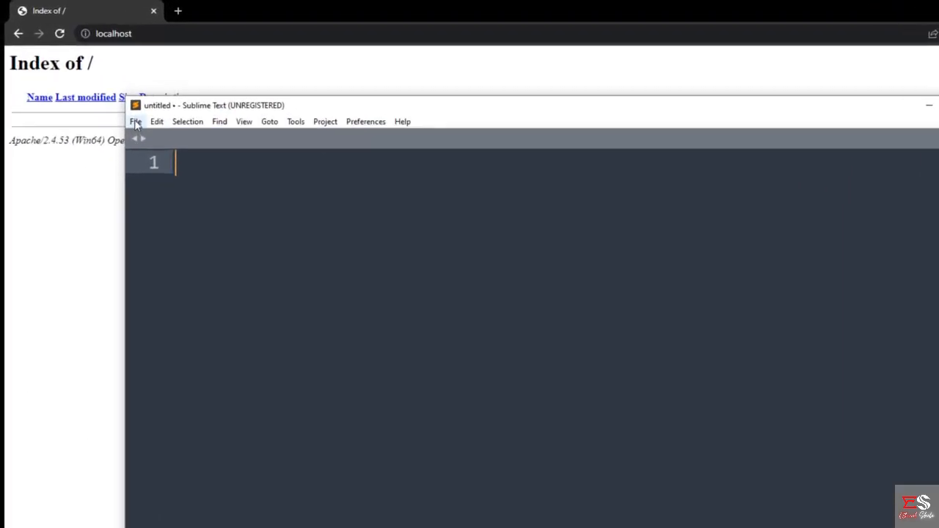
- Create a new file in Sublime Text and save it as file.php in C:\xampp\htdocs
left_click(172, 152)
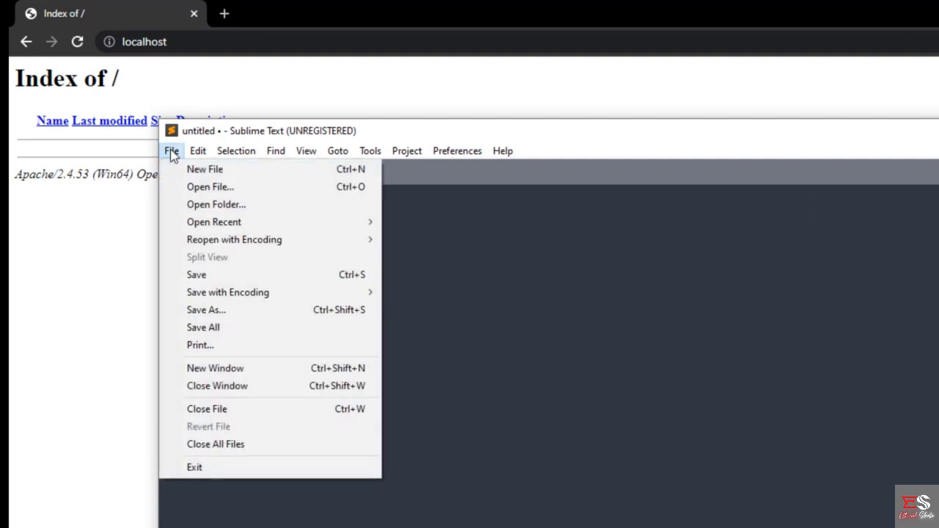
left_click(190, 173)
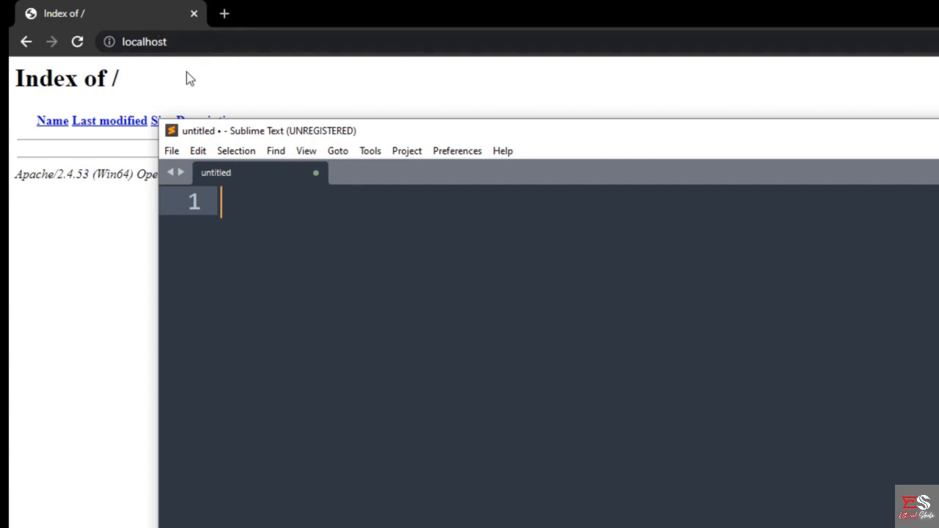
left_click(171, 151)
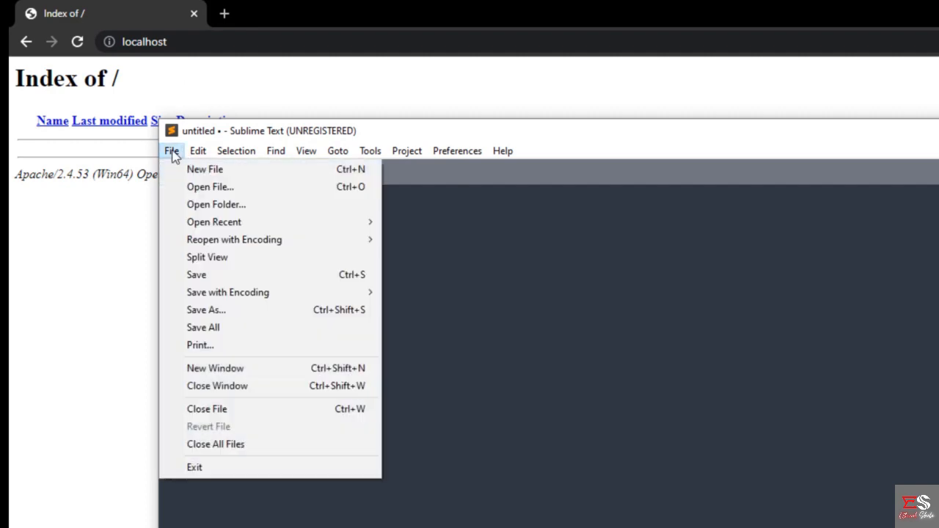
left_click(218, 277)
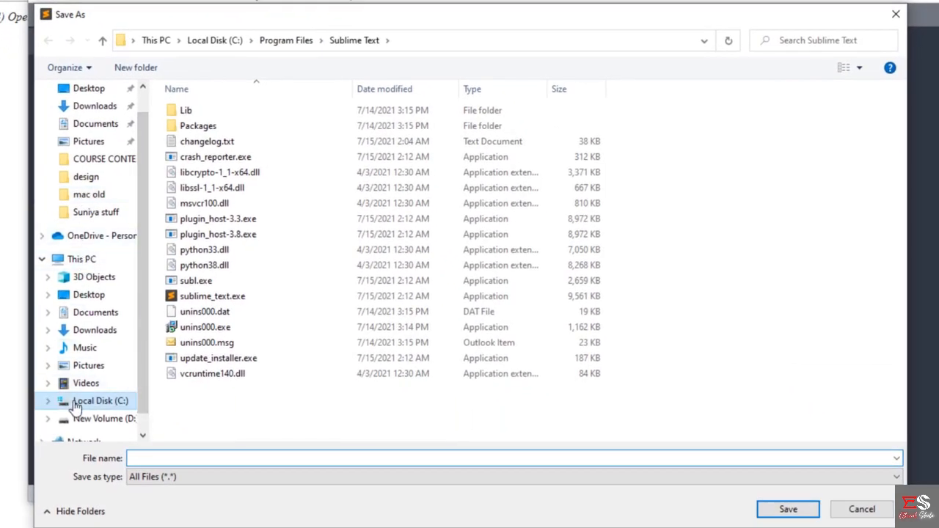
left_click(75, 402)
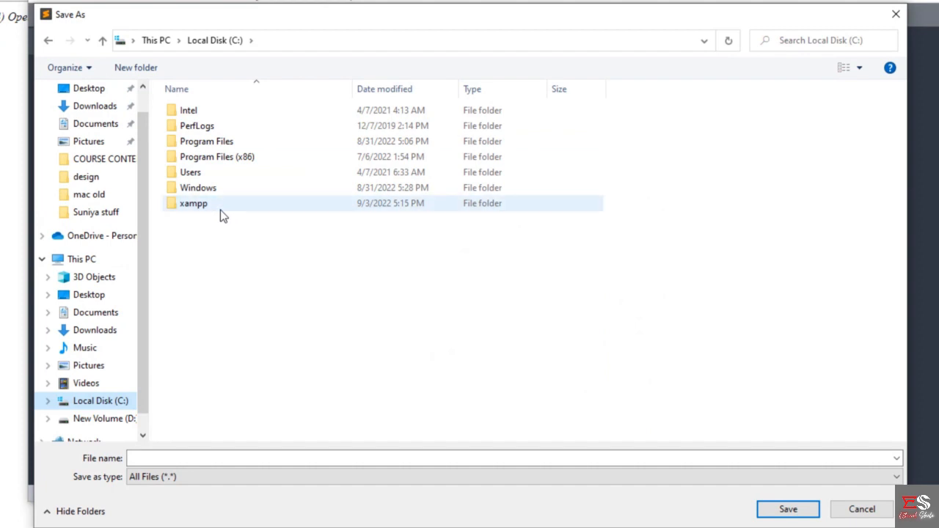
double_click(194, 203)
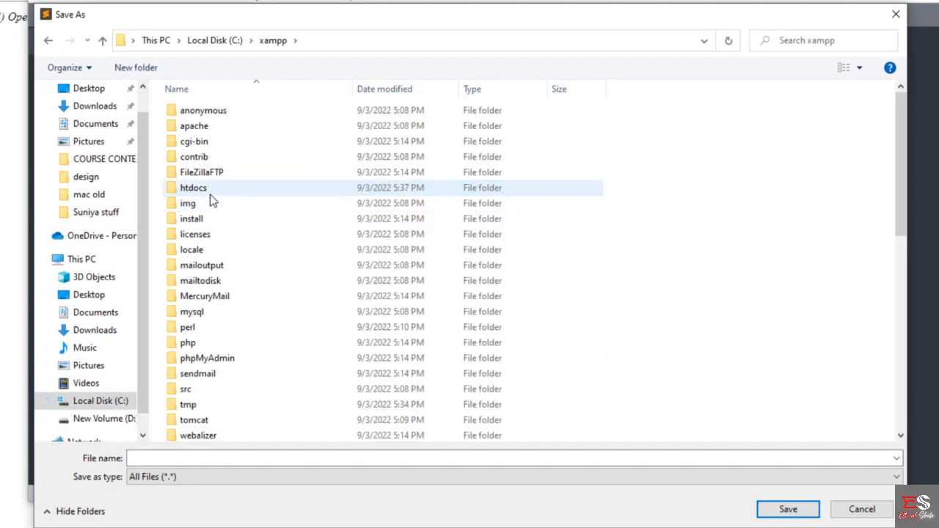
double_click(210, 193)
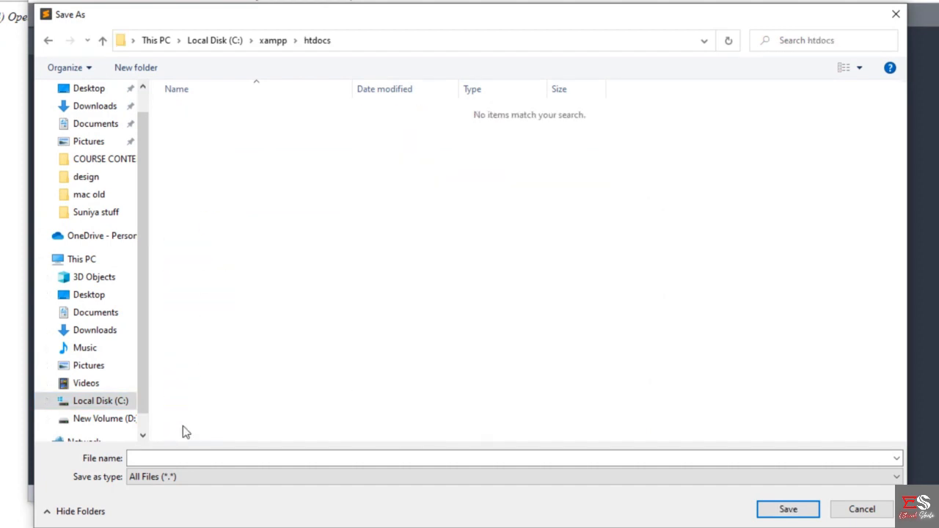
left_click(190, 455)
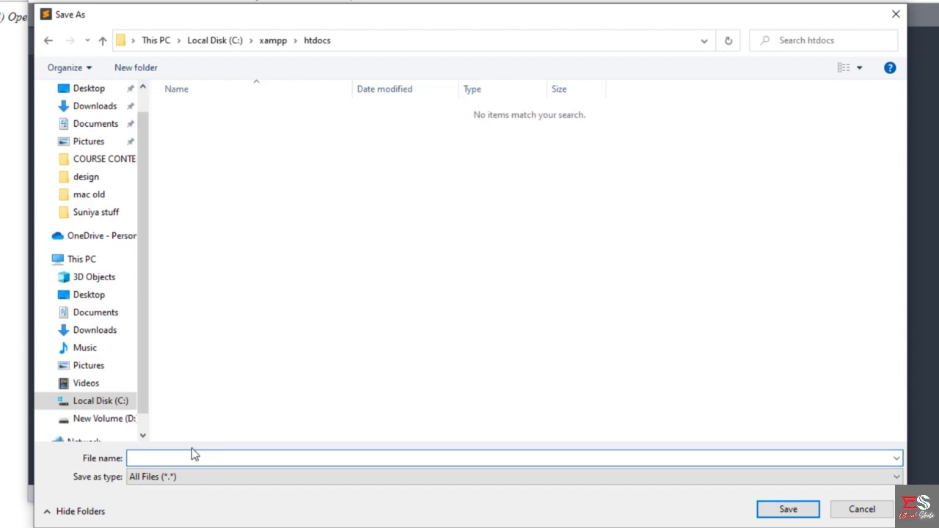
type("file.php")
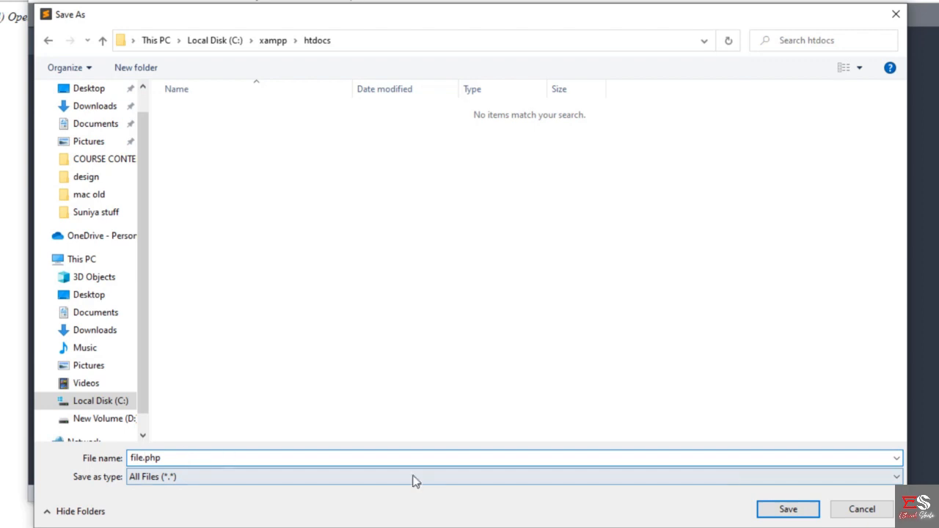
left_click(795, 512)
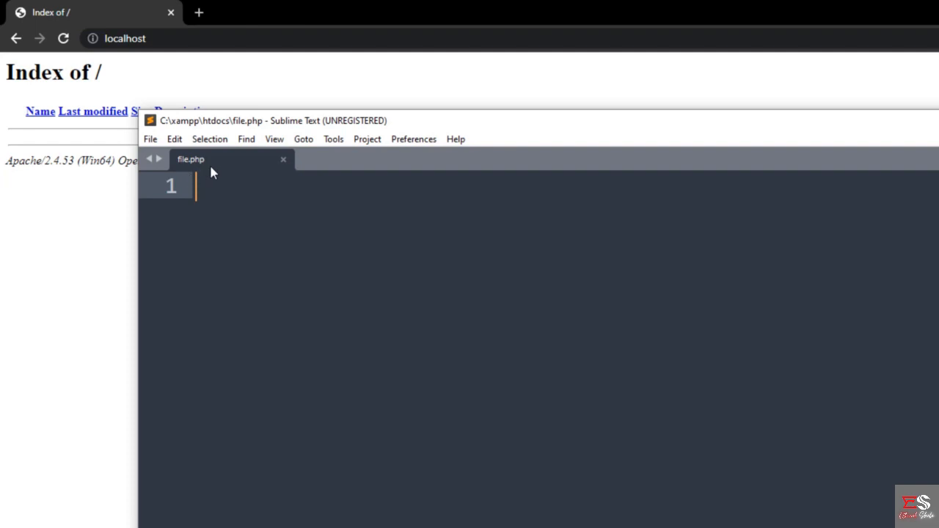
- Reload the localhost index in the browser to check for file.php, and return to Sublime Text
left_click(64, 39)
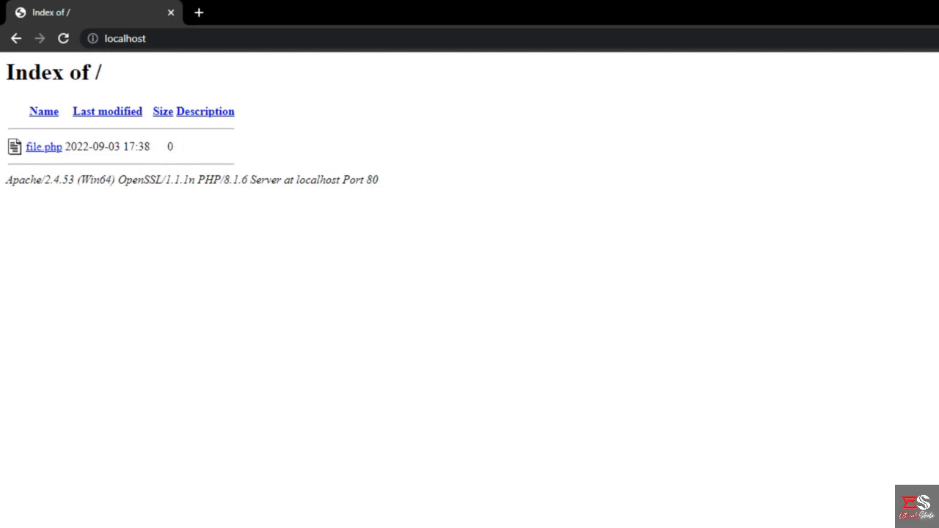
key("alt+Tab")
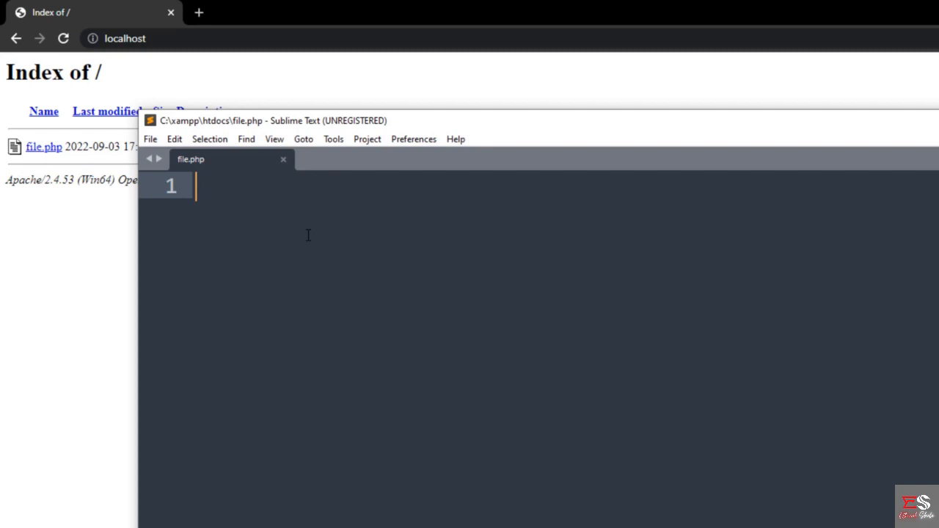
- Write an opening <?php tag on line 1 of file.php and a closing ?> tag on line 3
type("<")
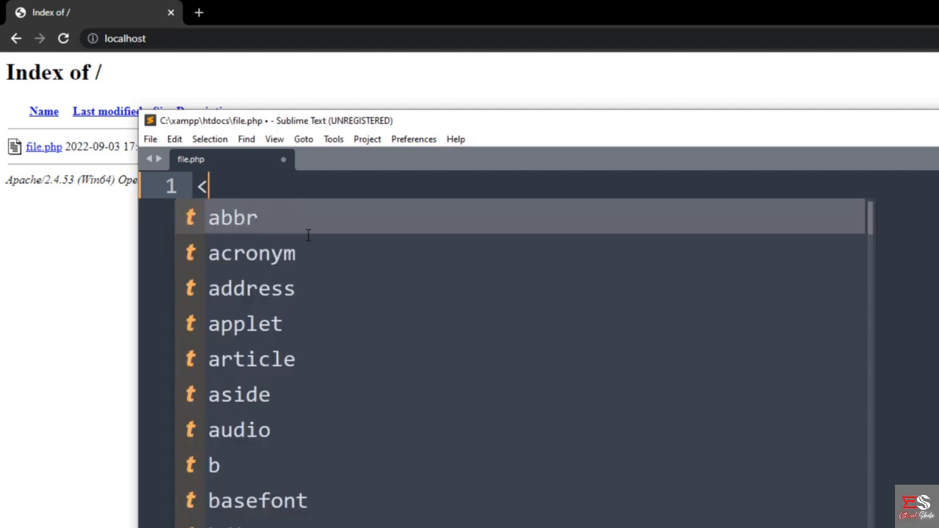
type("?")
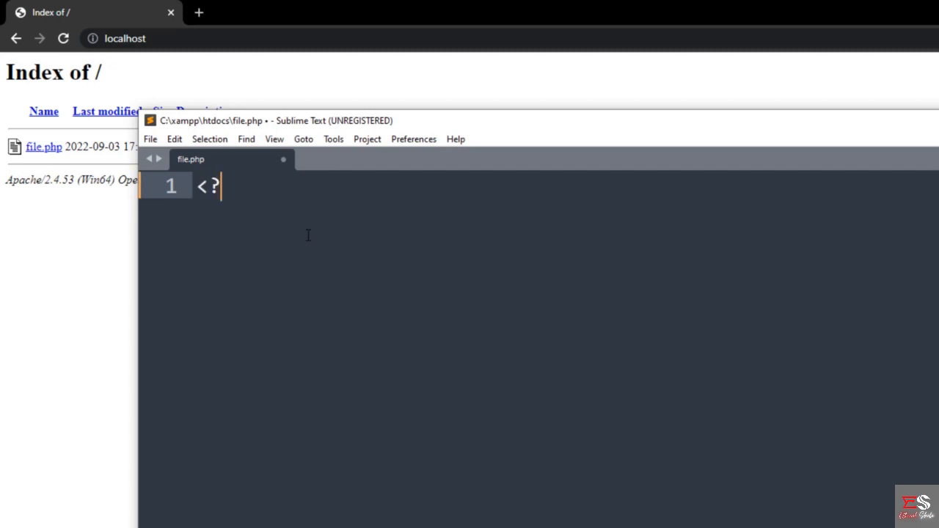
type("php")
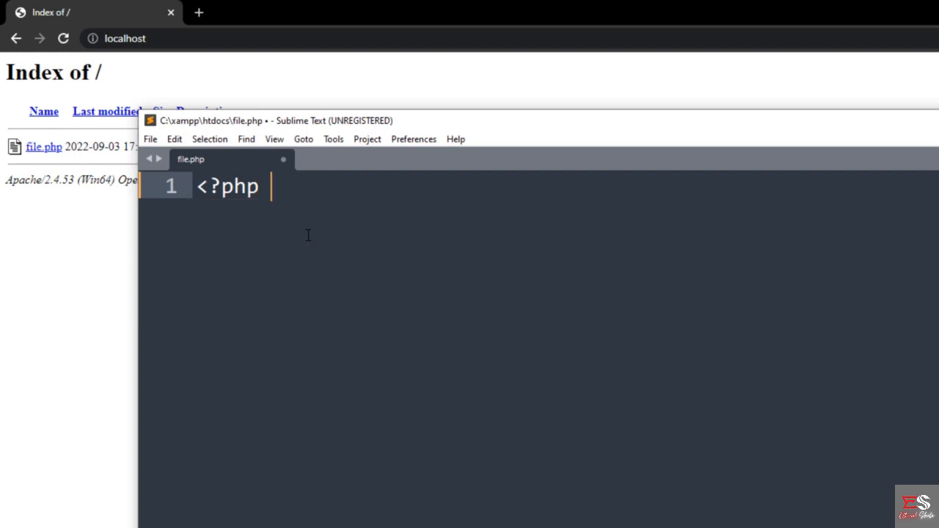
key("Return")
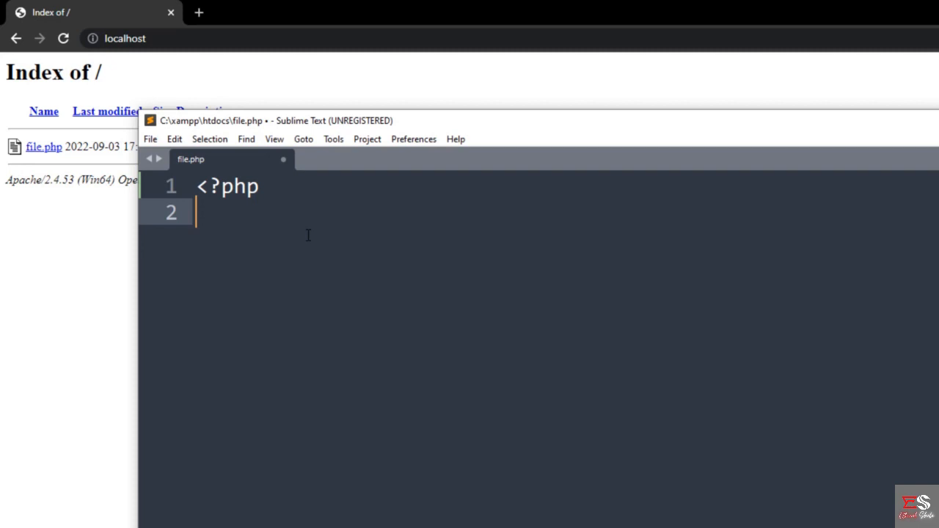
key("Return")
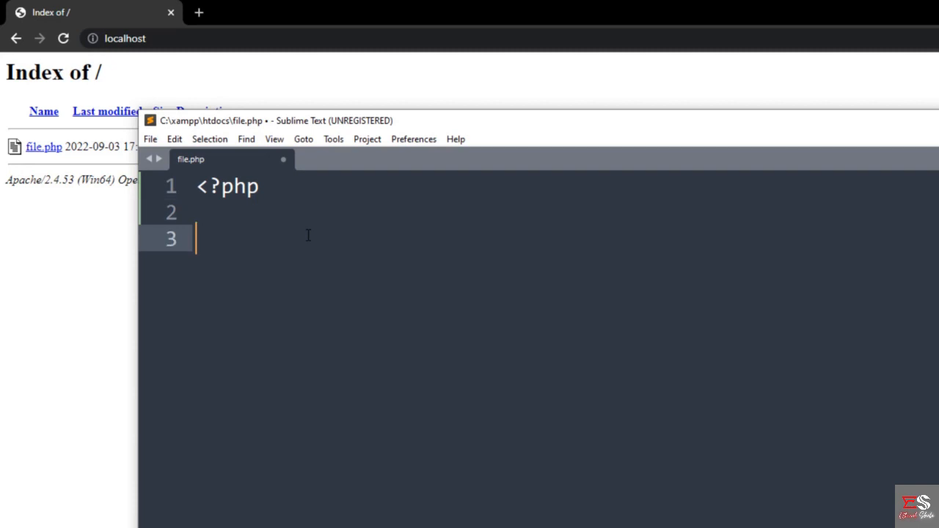
type("?>")
key("Up")
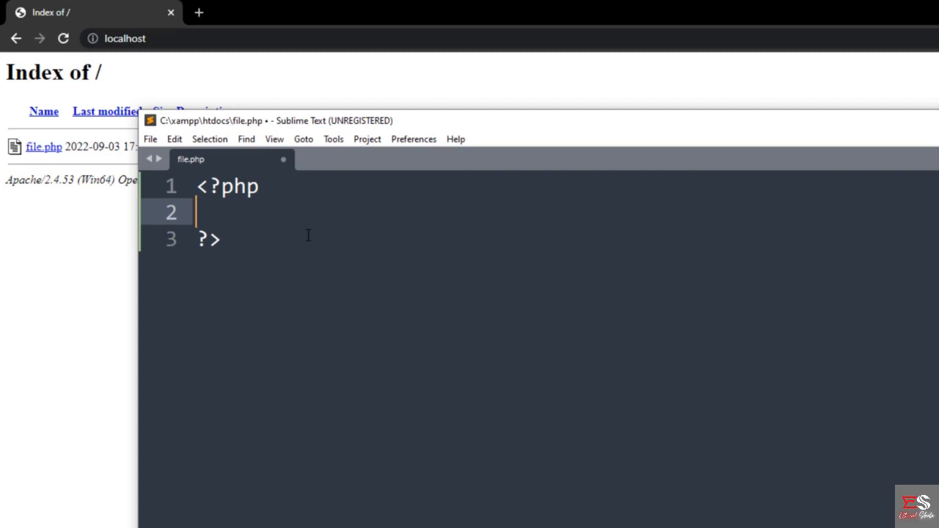
- Add the statement print("Its Working!"); between the PHP tags and save file.php
type("print")
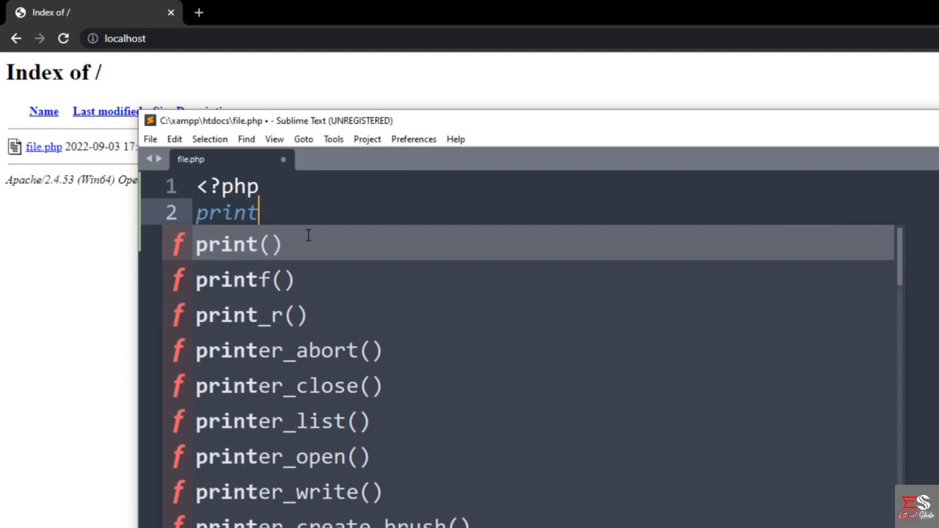
key("Return")
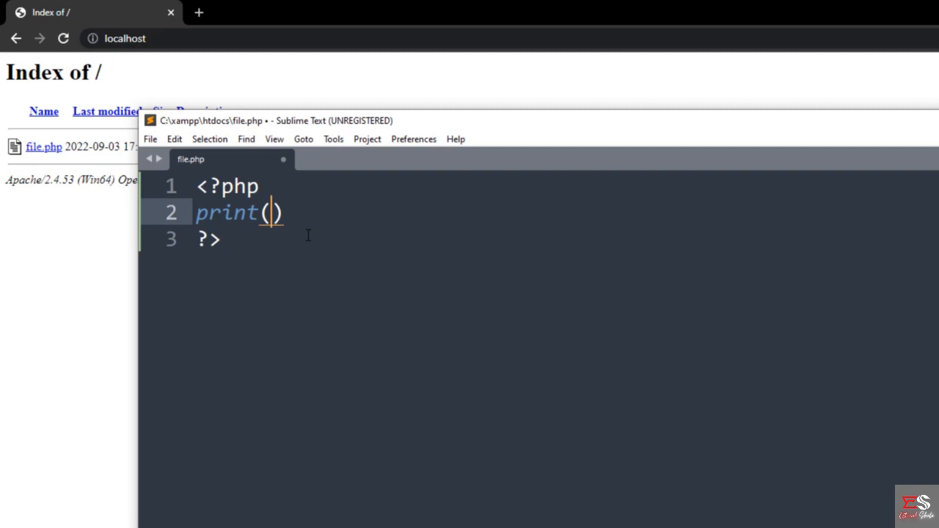
type("\"I")
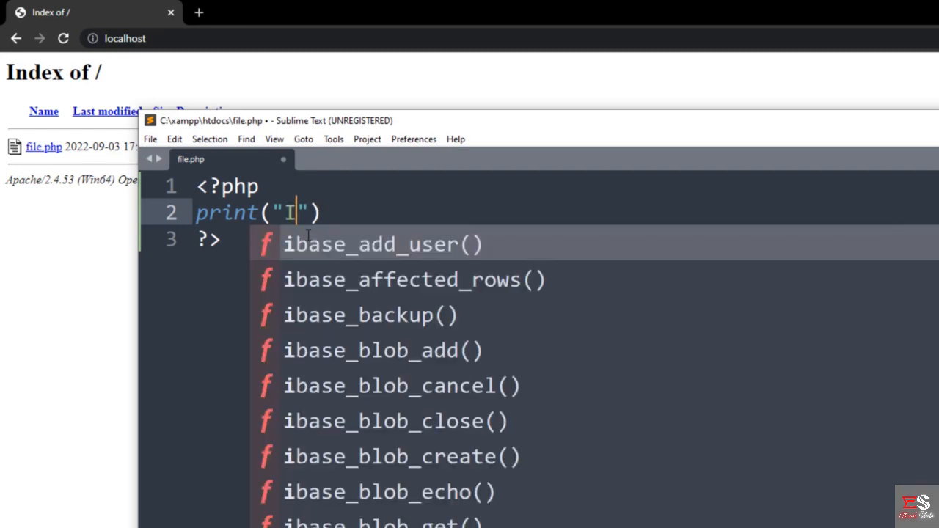
type("ts Worki")
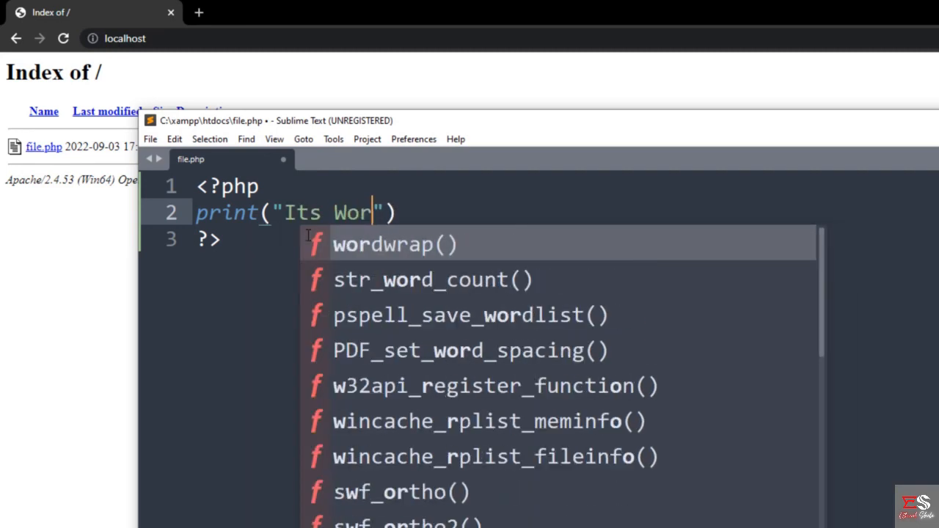
type("ng!")
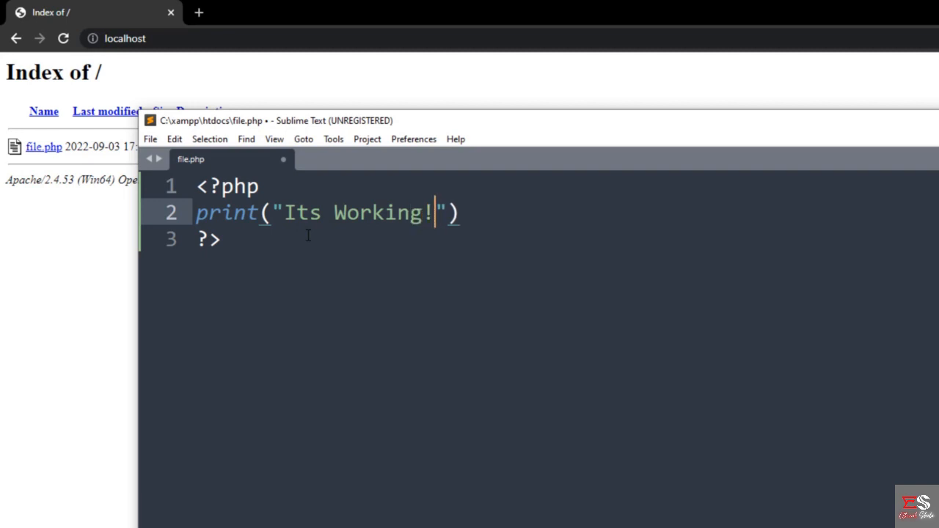
key("Right")
key("Right")
type(";")
key("ctrl+s")
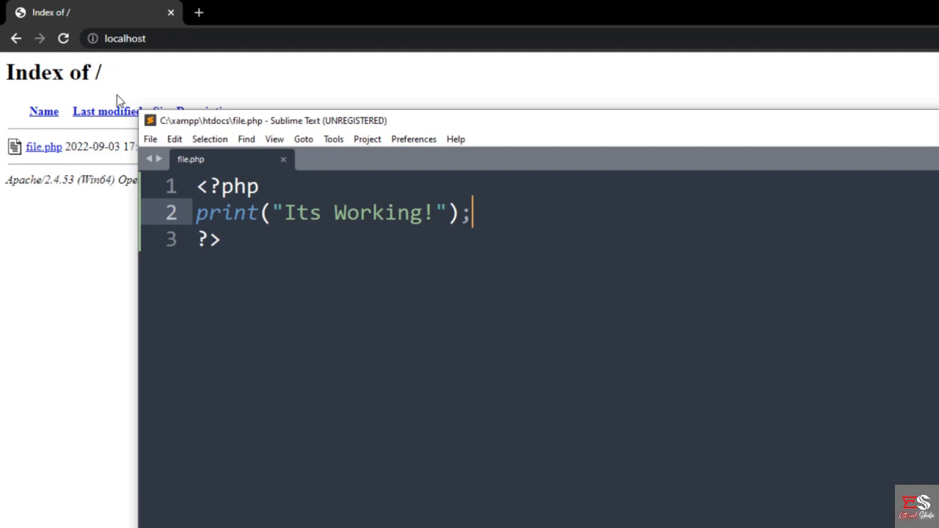
- Switch to the browser, reload the localhost index and run file.php from the listing
left_click(85, 10)
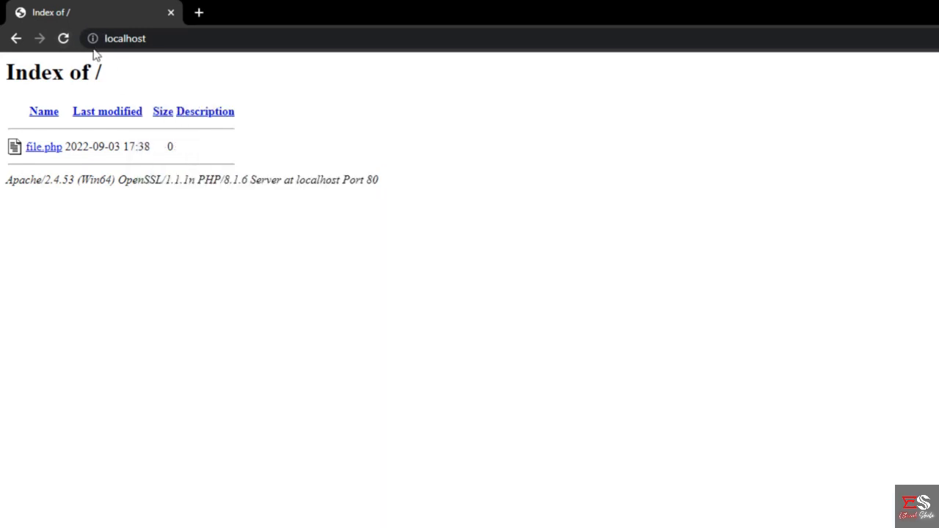
left_click(64, 39)
left_click(48, 151)
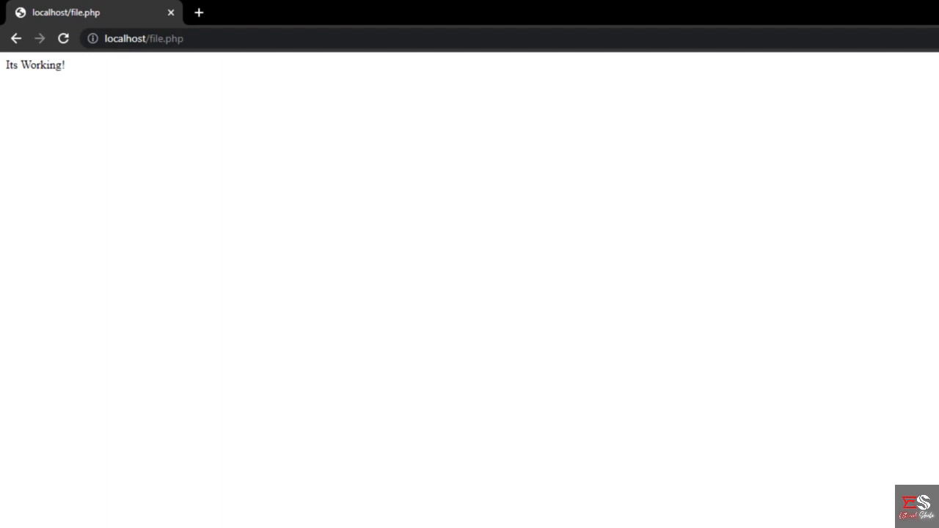
- Open file.php from the htdocs folder directly in a new browser tab and compare it with the localhost/file.php page
key("alt+Tab")
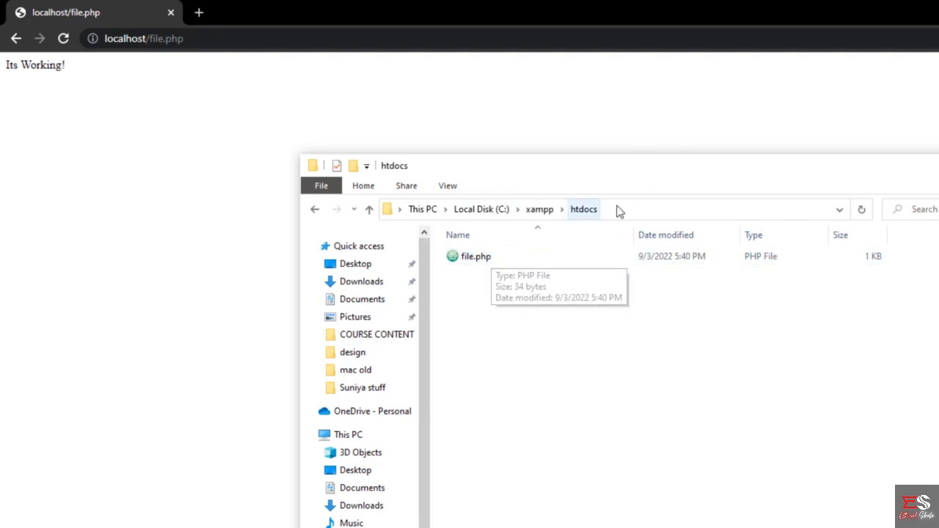
left_click(483, 261)
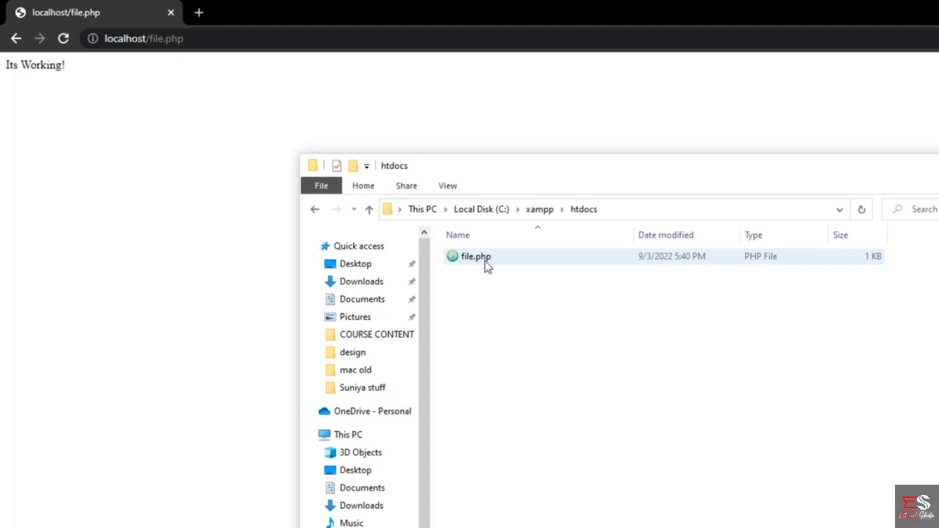
left_click_drag(486, 263, 290, 6)
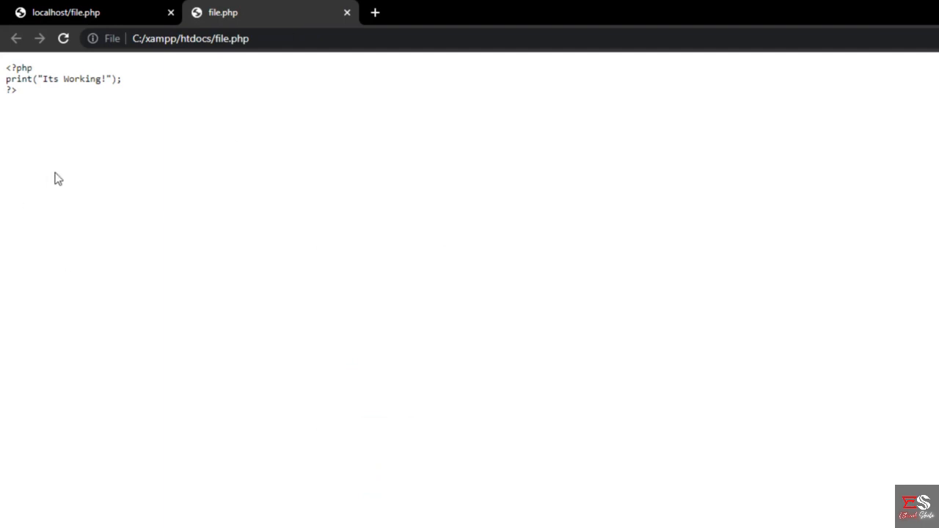
left_click_drag(5, 64, 40, 103)
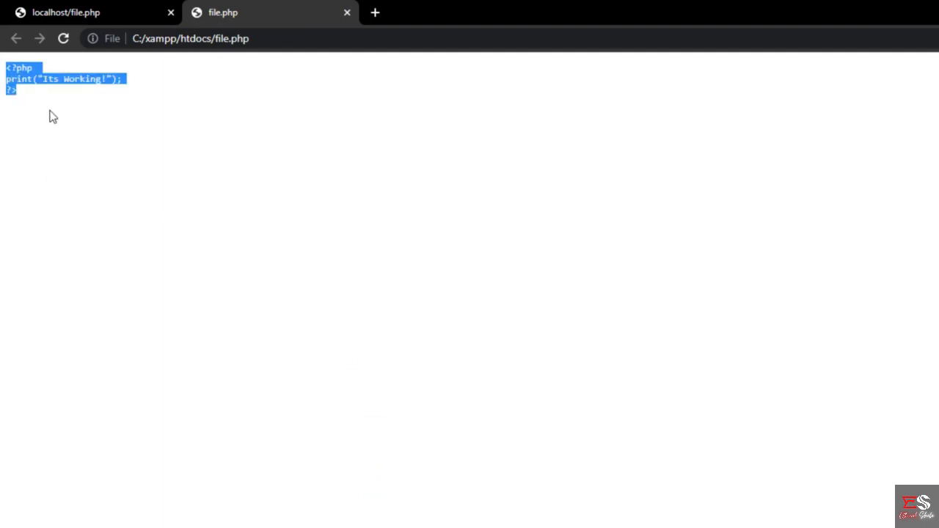
left_click(105, 78)
left_click(90, 13)
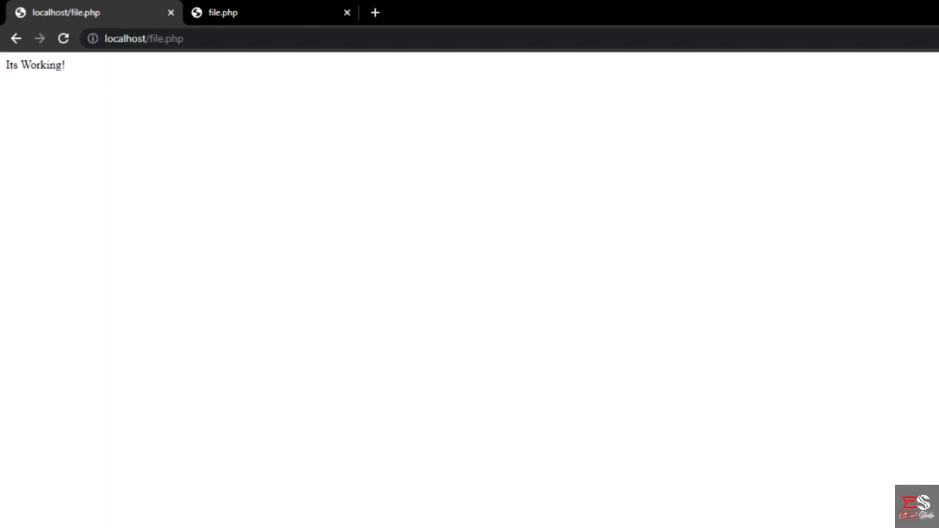
- Bring up the XAMPP Control Panel over the browser
left_click(565, 527)
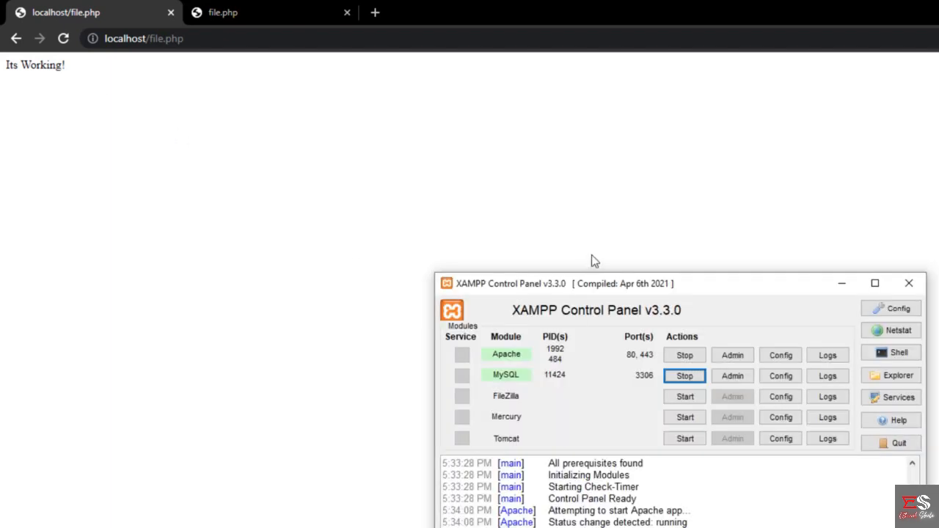